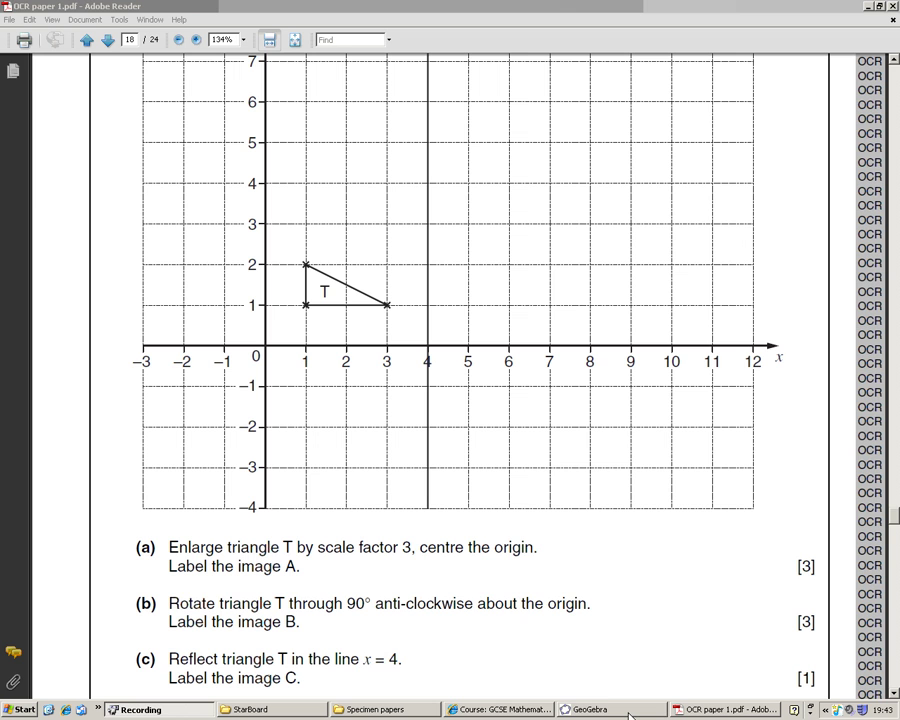
# Draw triangle T as a polygon through (1,1), (1,2) and (3,1)
pyautogui.click(630, 712)
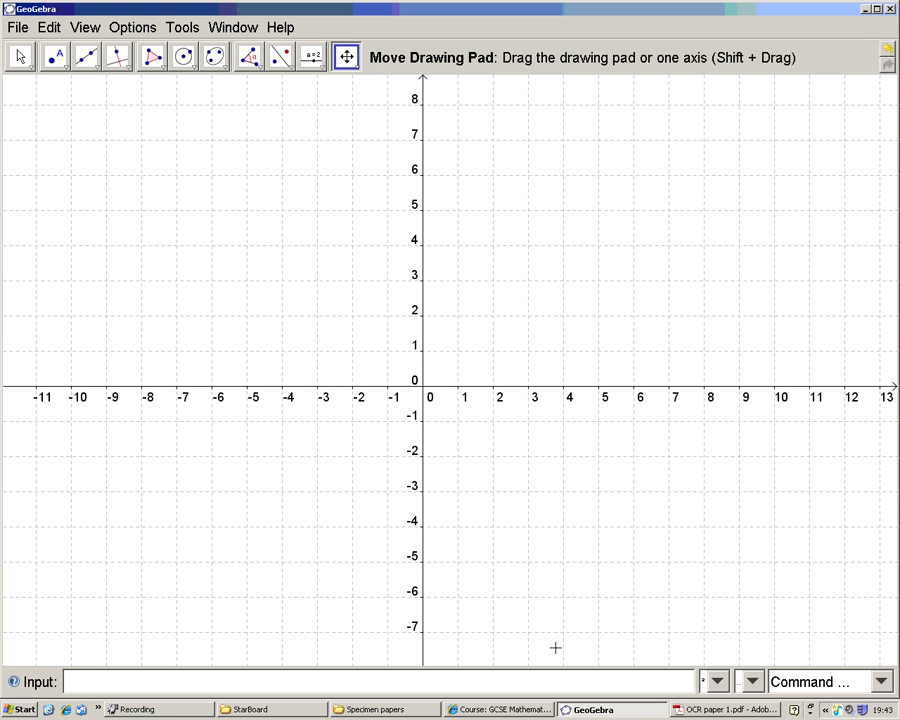
pyautogui.click(151, 57)
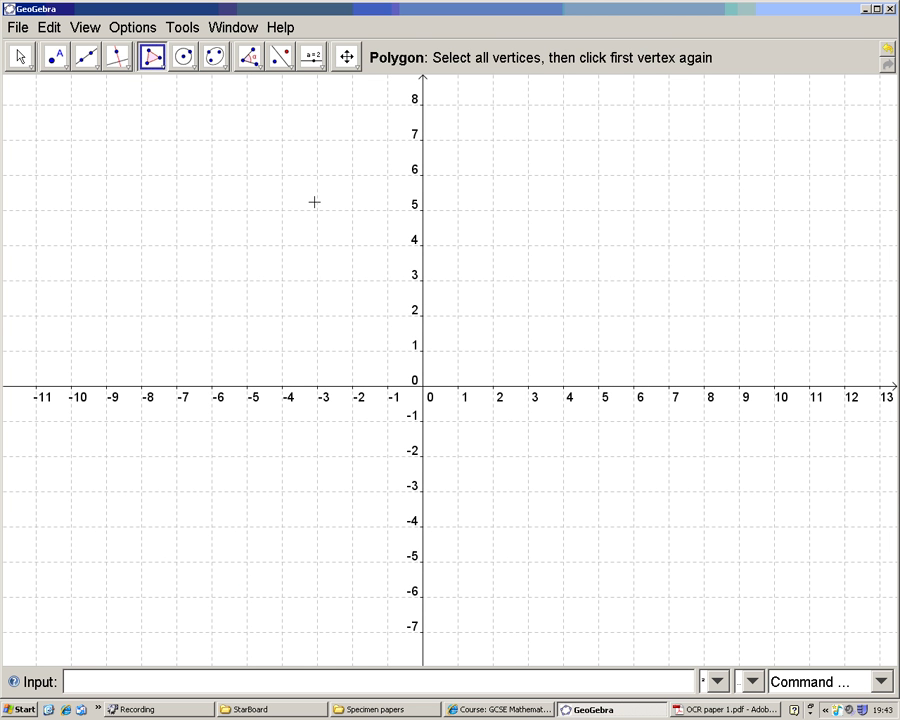
pyautogui.click(457, 350)
pyautogui.click(458, 316)
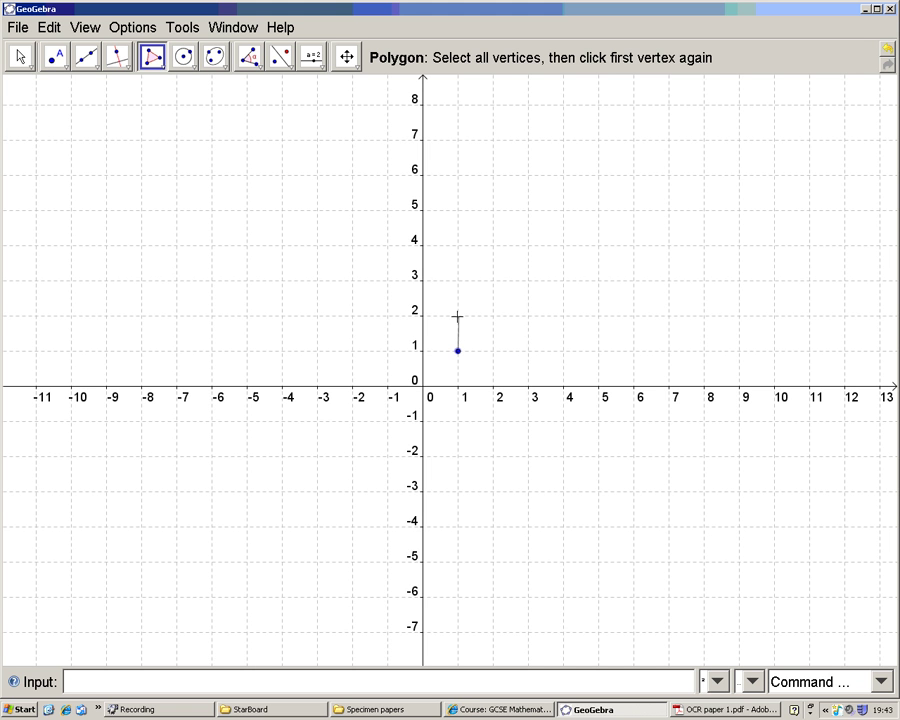
pyautogui.click(528, 351)
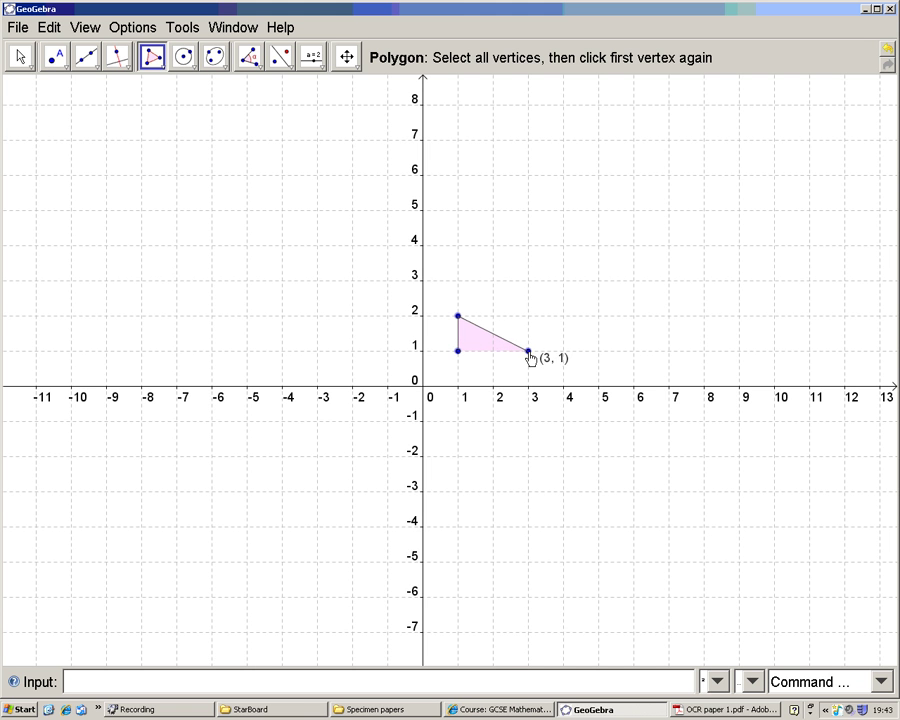
pyautogui.click(458, 351)
# Set triangle T's filling to about 50 and its line thickness to 6 in Object Properties
pyautogui.rightClick(479, 346)
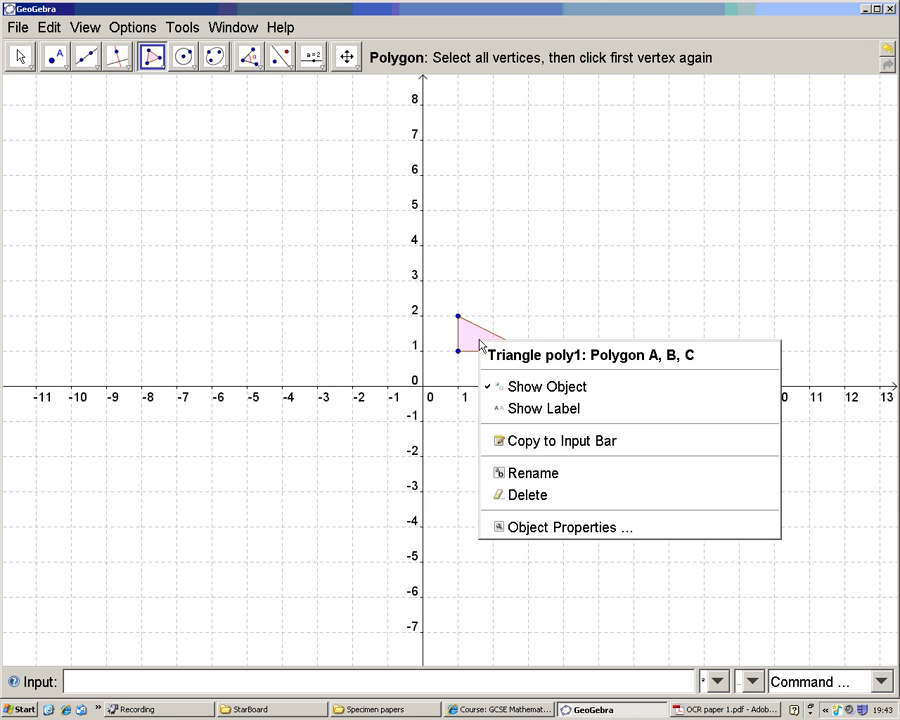
pyautogui.click(542, 527)
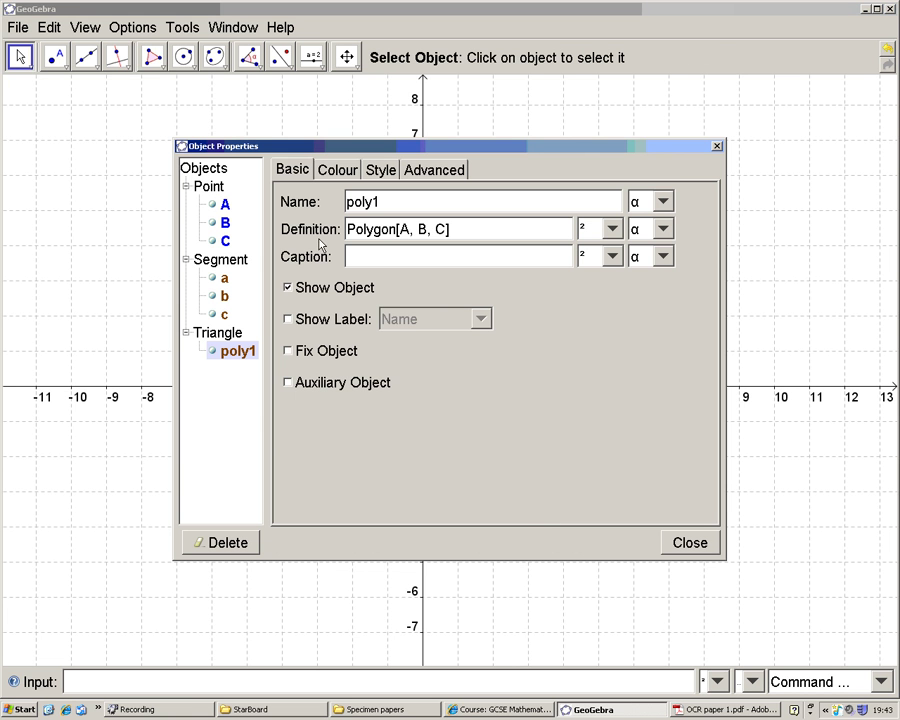
pyautogui.click(329, 172)
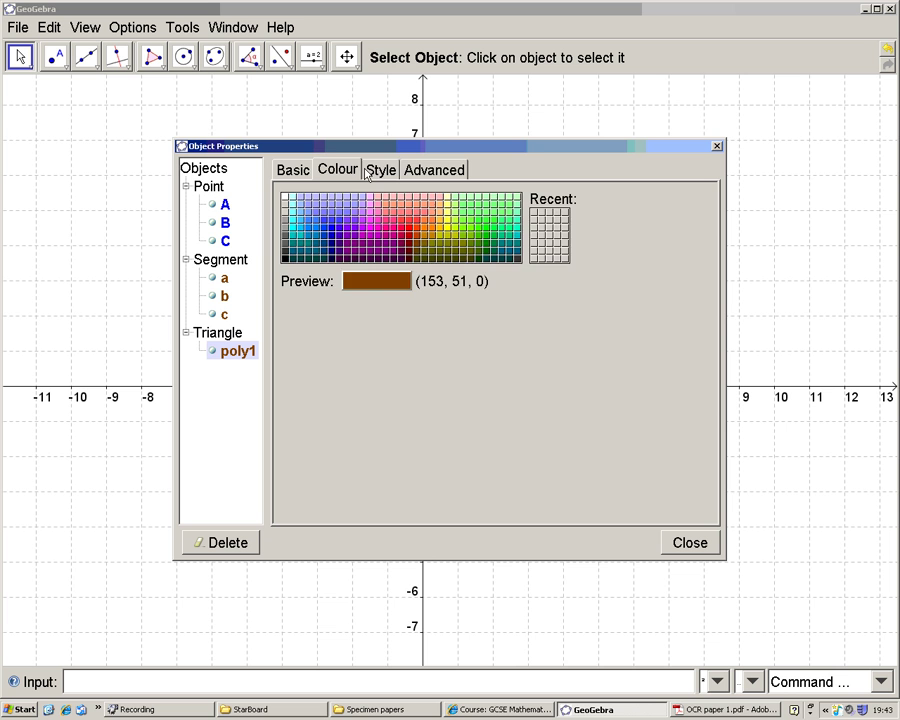
pyautogui.click(376, 170)
pyautogui.moveTo(313, 330); pyautogui.dragTo(357, 328)
pyautogui.moveTo(331, 220); pyautogui.dragTo(368, 220)
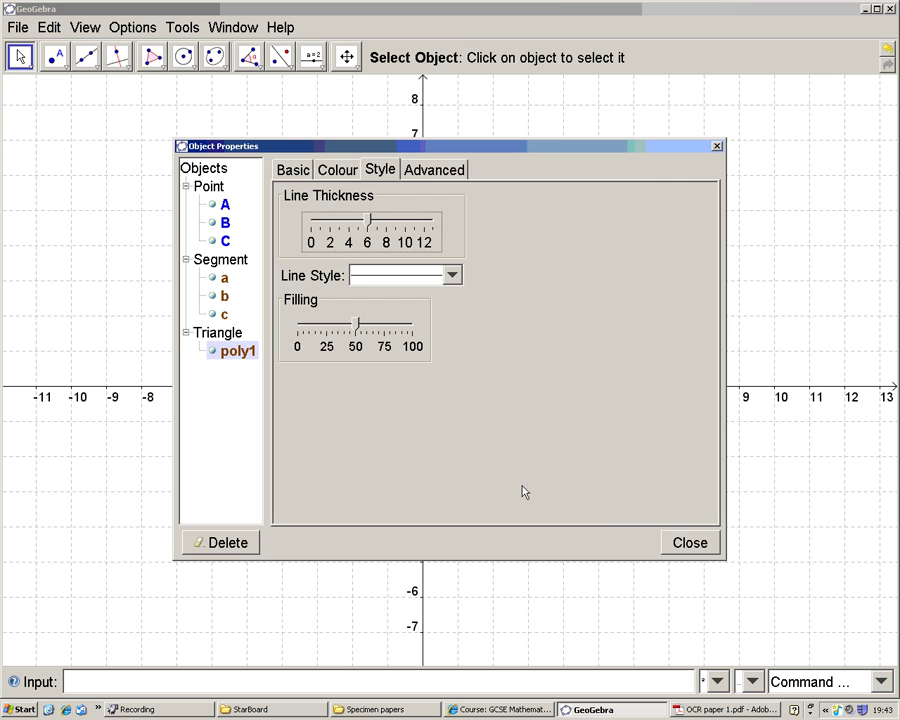
pyautogui.click(684, 542)
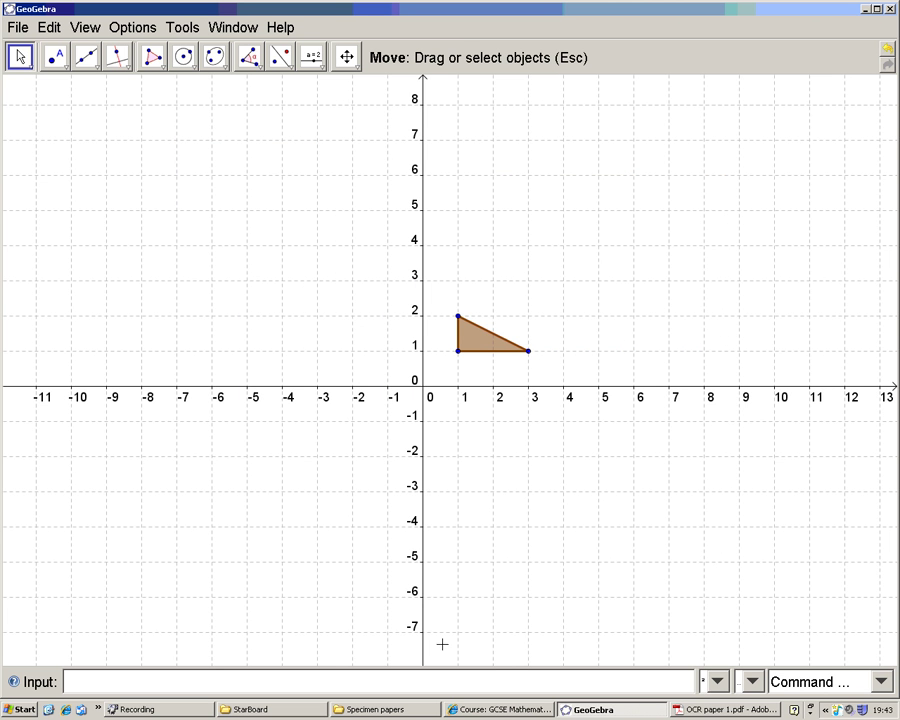
pyautogui.click(706, 710)
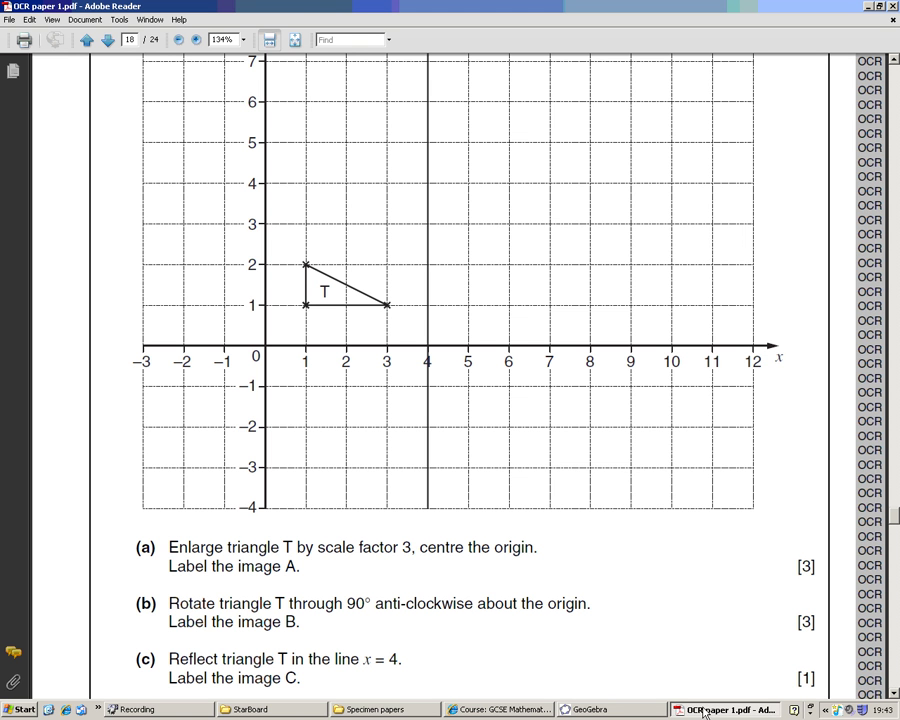
pyautogui.click(621, 713)
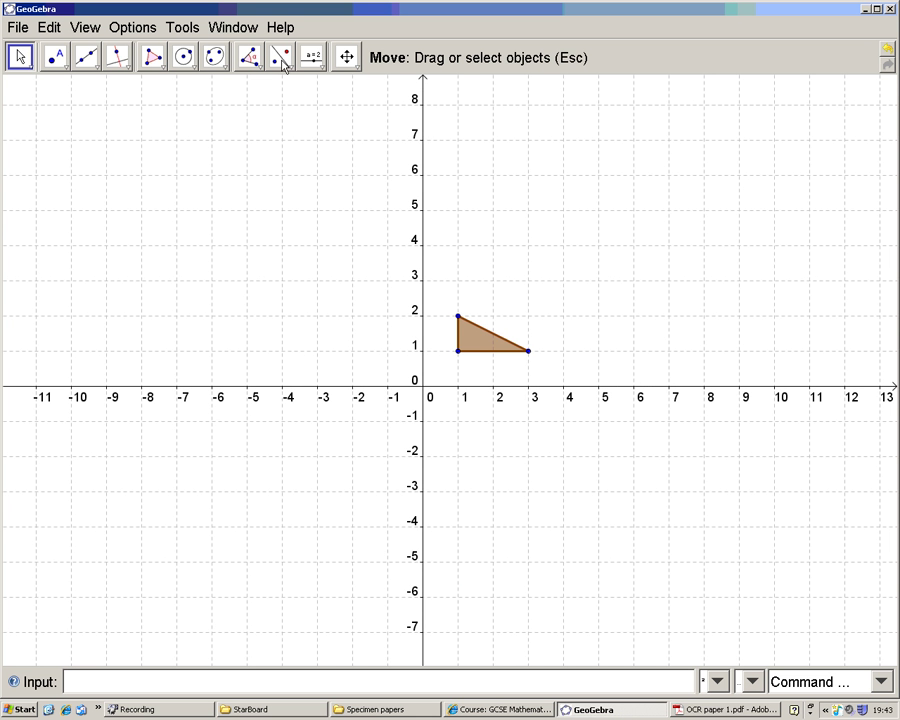
# Enlarge triangle T by factor 3 about the origin, giving vertices (3,3), (3,6) and (9,3)
pyautogui.click(288, 68)
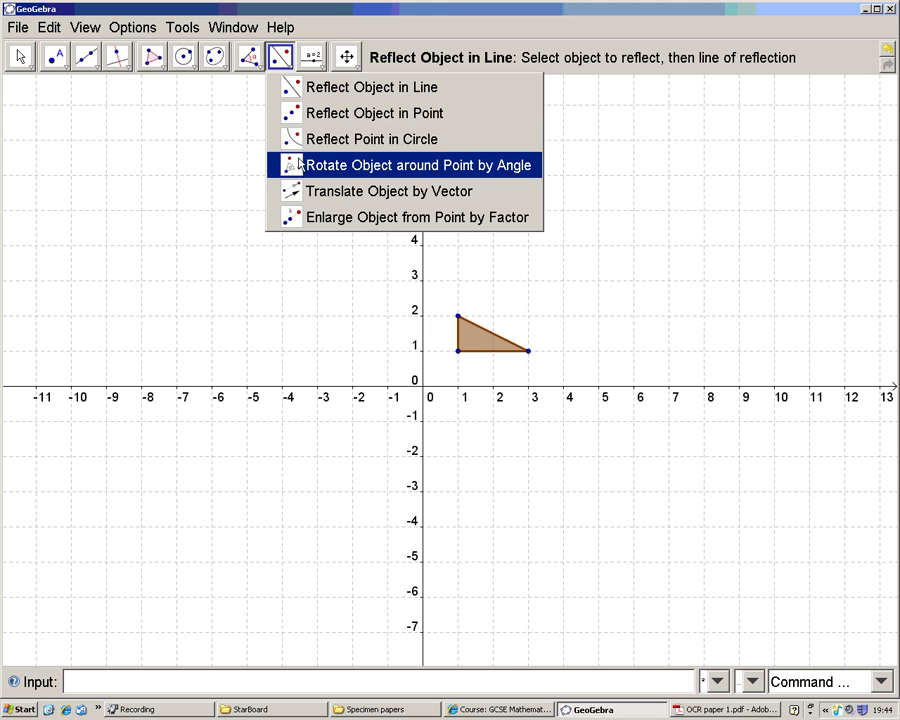
pyautogui.click(333, 218)
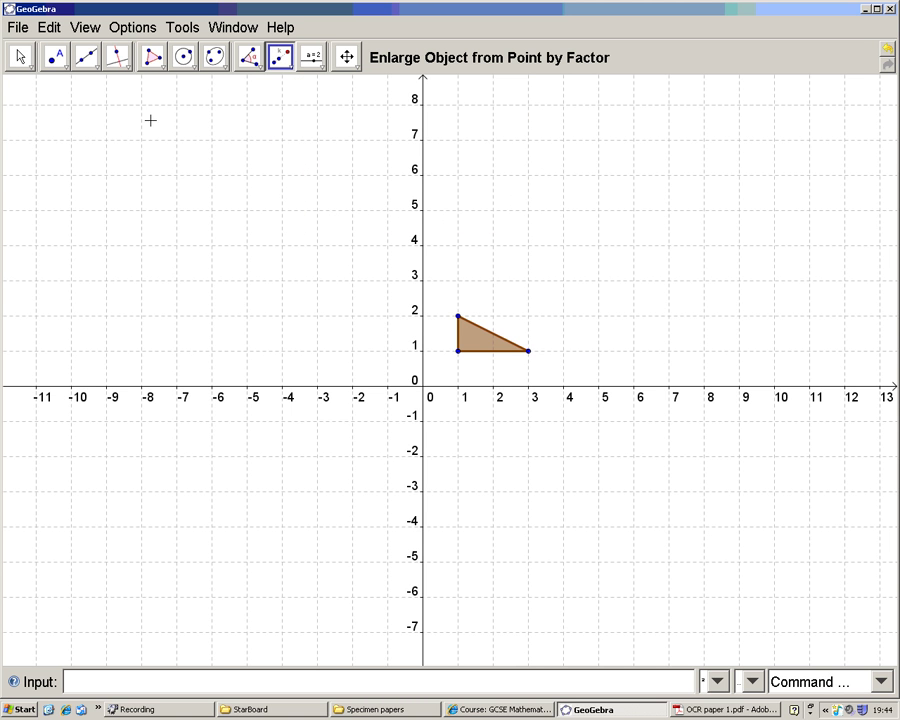
pyautogui.click(57, 60)
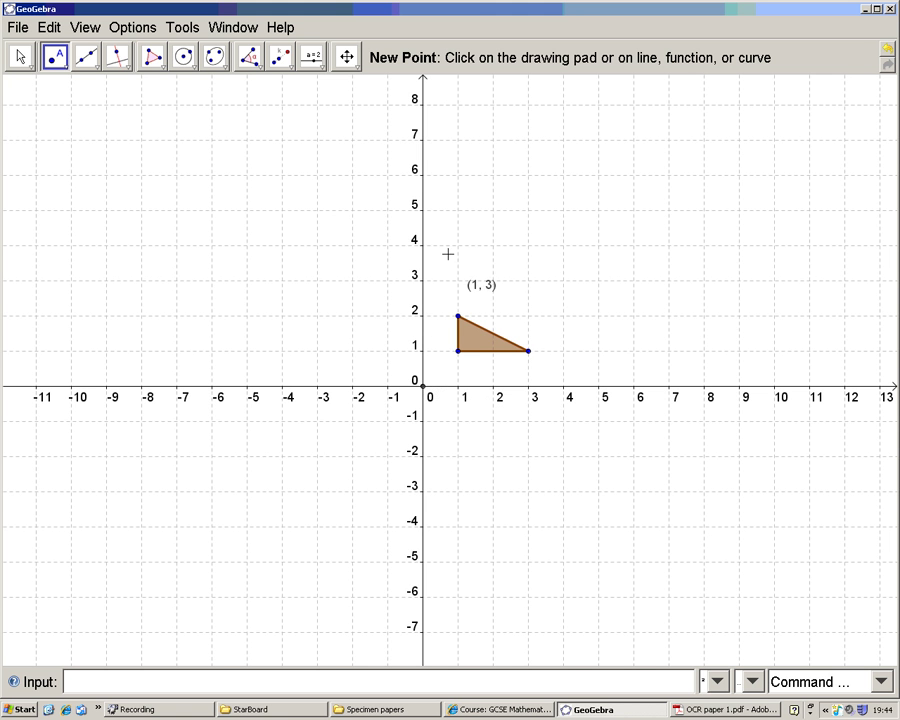
pyautogui.click(290, 66)
pyautogui.click(349, 216)
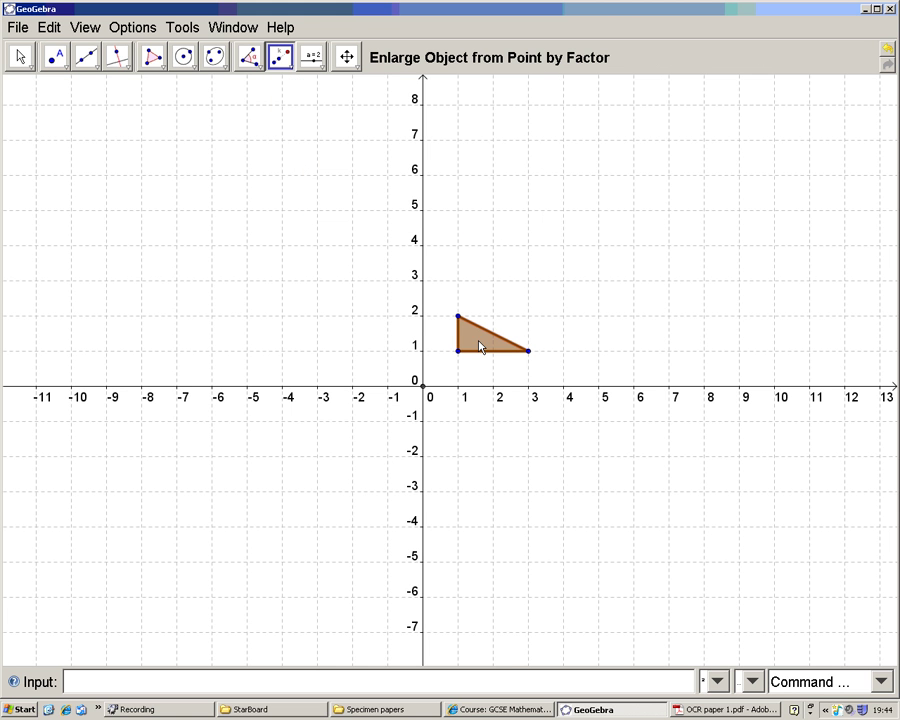
pyautogui.click(424, 387)
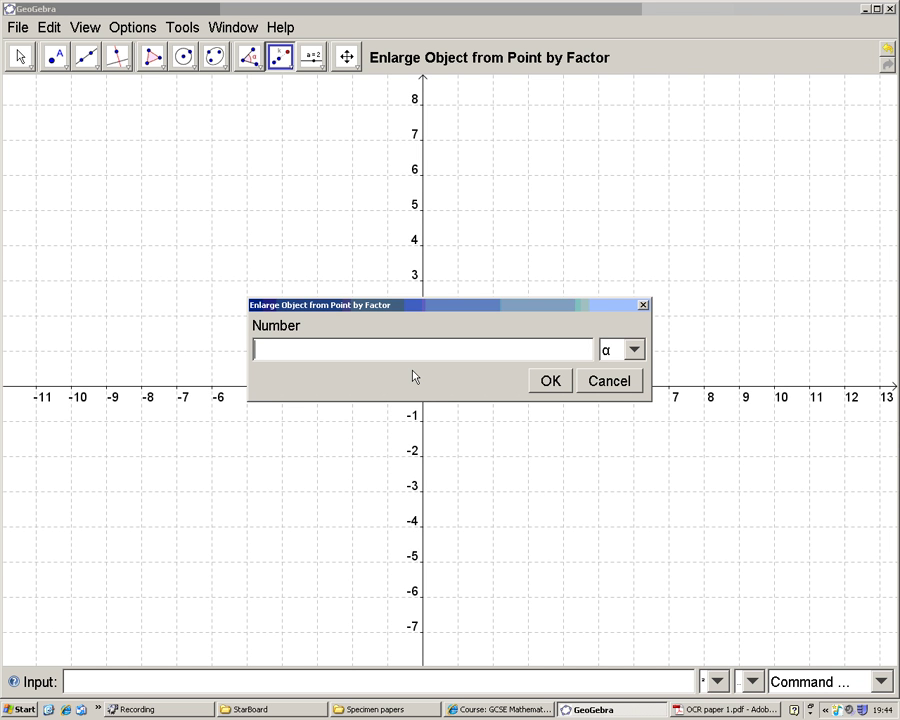
pyautogui.write('3')
pyautogui.click(550, 380)
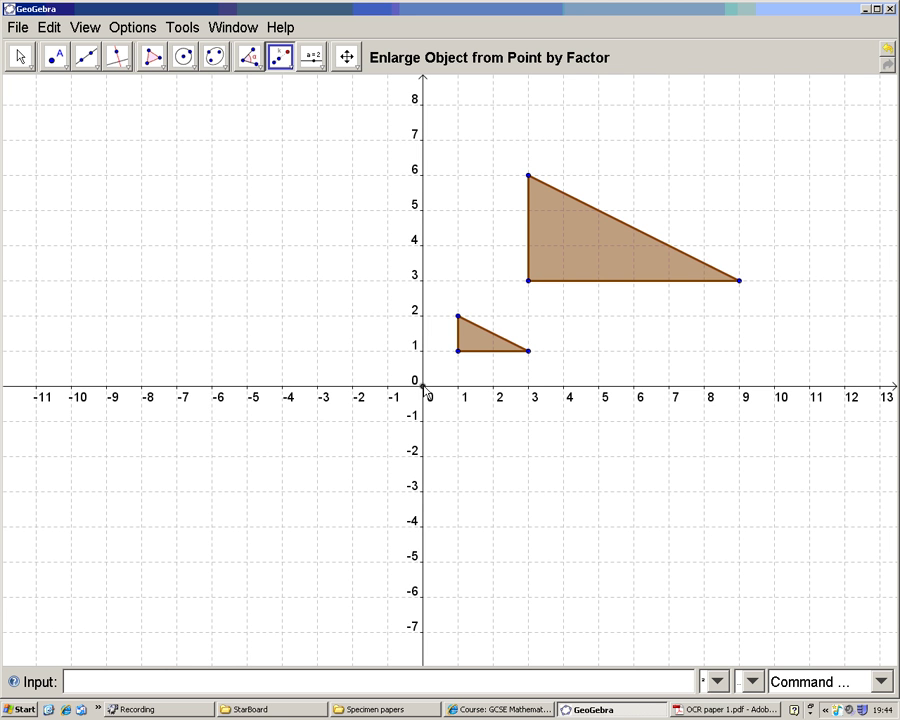
# Draw construction segments from the origin through (1,2) to (3,6) and through (3,1) to (9,3)
pyautogui.click(96, 68)
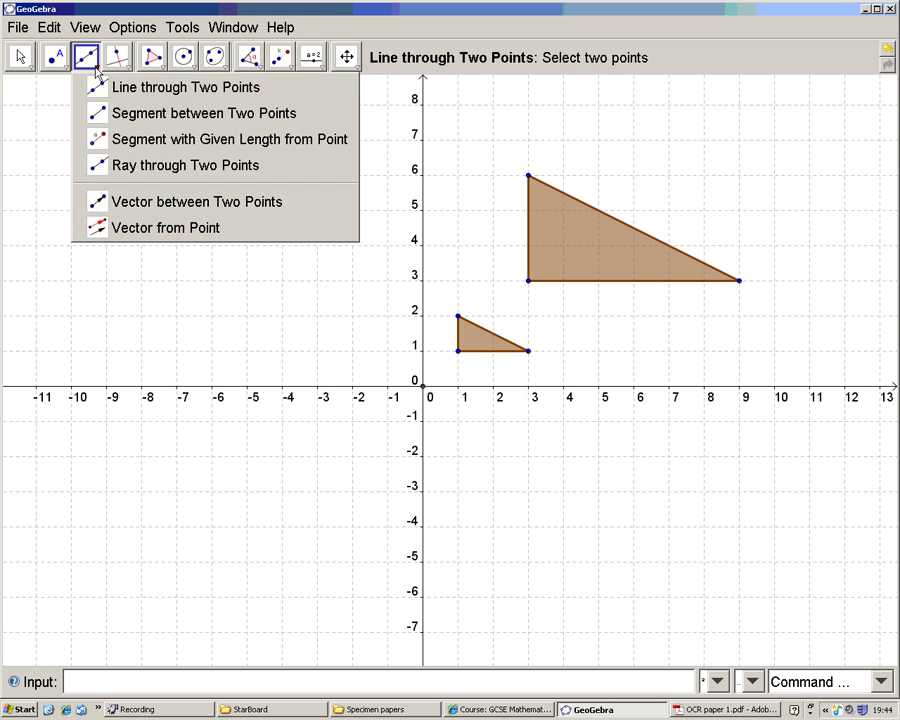
pyautogui.click(130, 113)
pyautogui.click(424, 387)
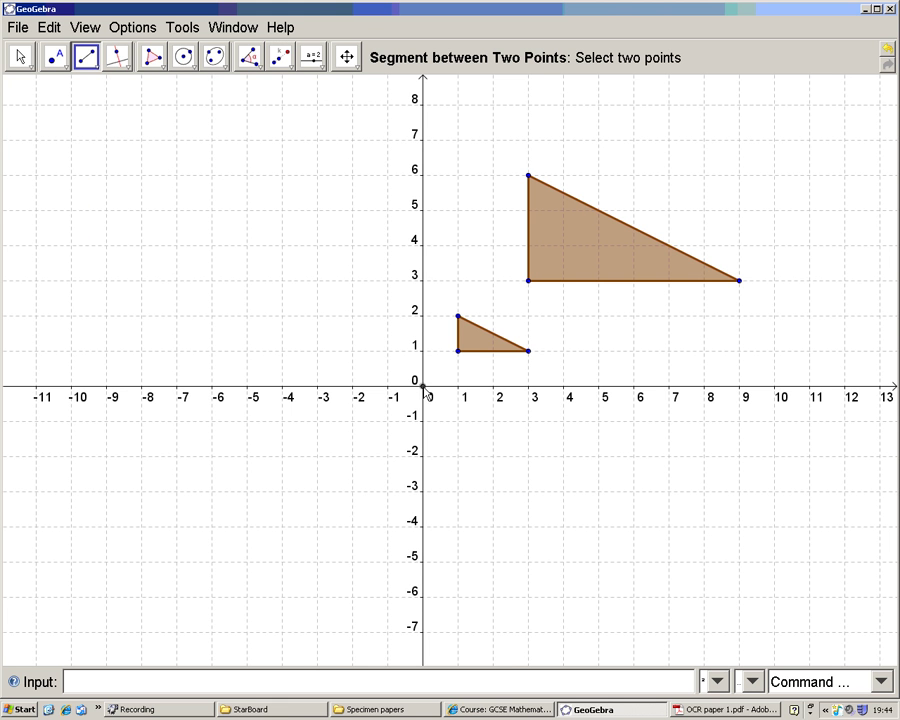
pyautogui.click(458, 316)
pyautogui.click(528, 176)
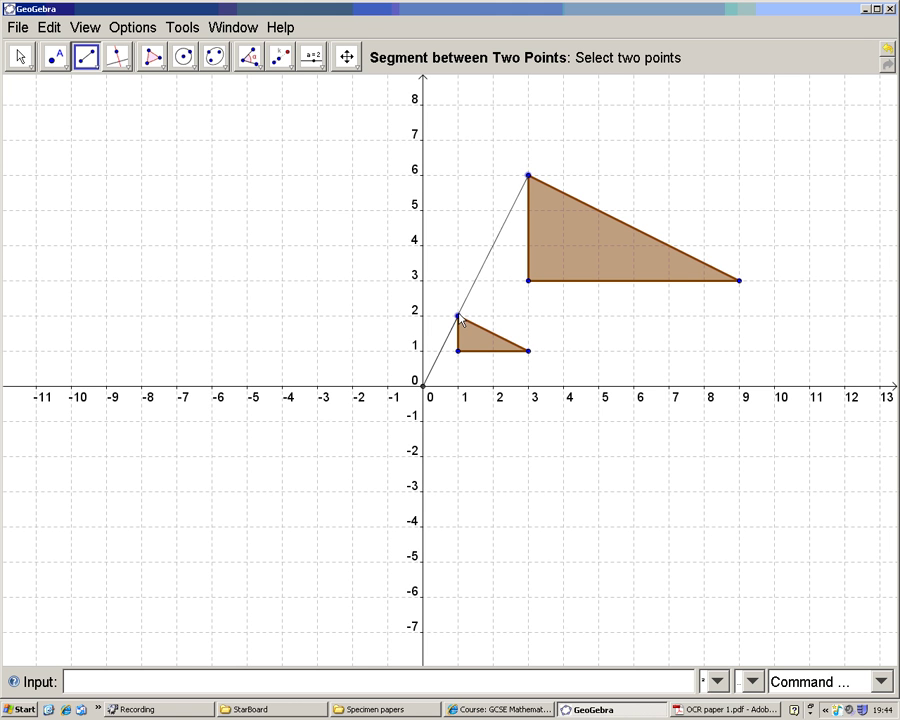
pyautogui.click(458, 316)
pyautogui.click(425, 388)
pyautogui.click(527, 352)
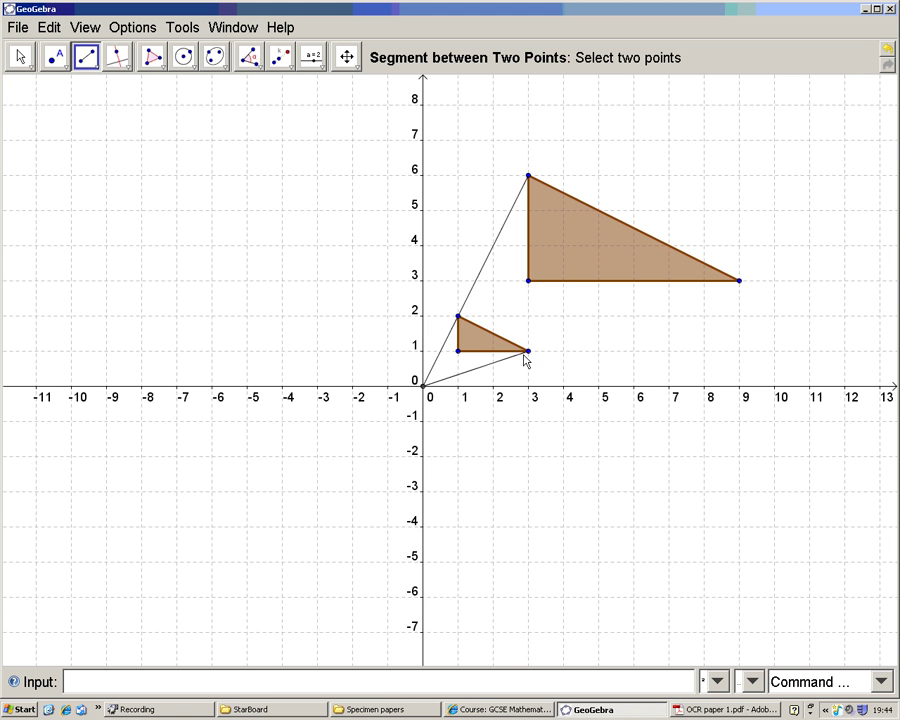
pyautogui.click(528, 352)
pyautogui.click(739, 281)
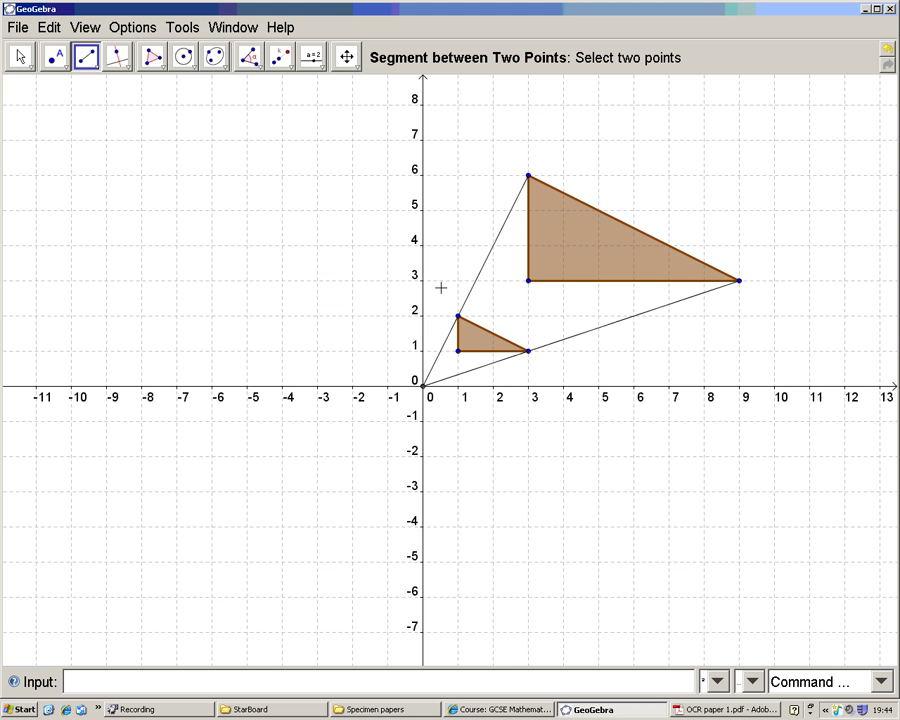
# Undo the stray segment to (-10, 7) and return to the Move tool
pyautogui.click(424, 386)
pyautogui.click(76, 135)
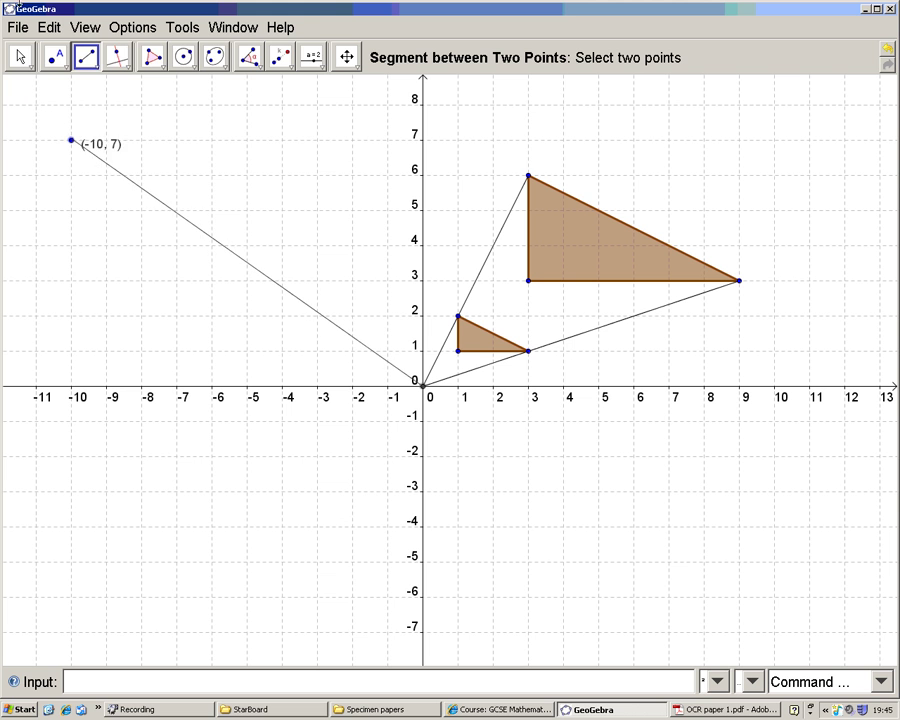
pyautogui.click(52, 28)
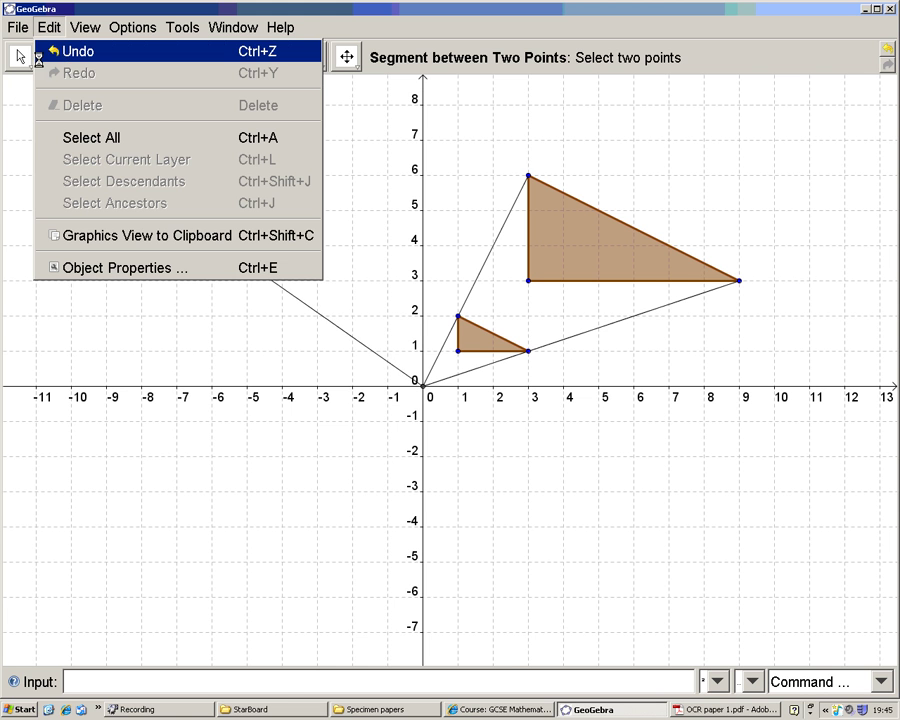
pyautogui.click(40, 51)
pyautogui.click(20, 55)
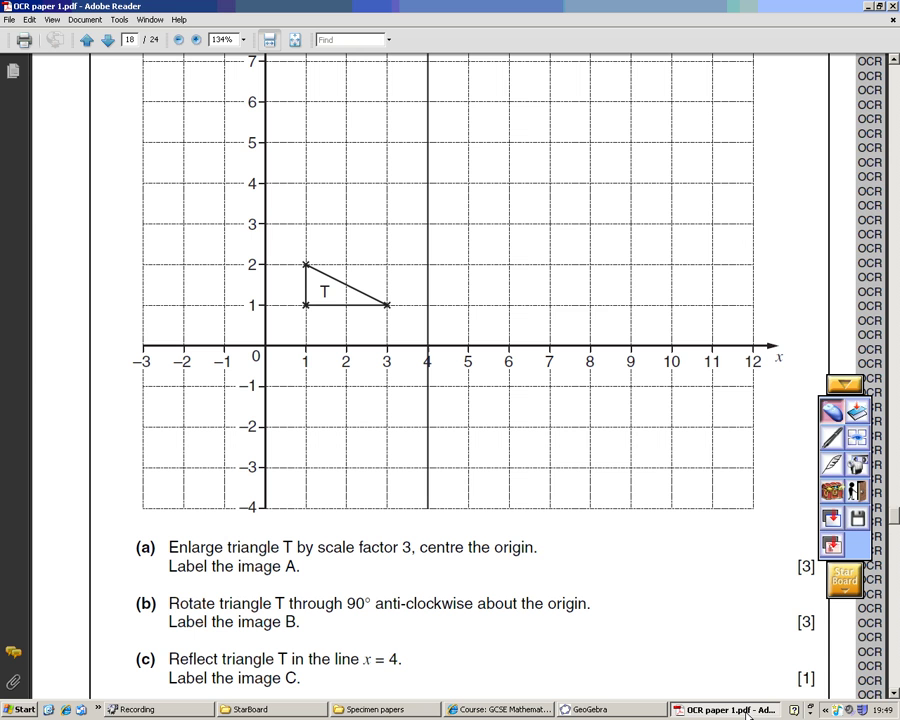
# Rotate triangle T 90° anticlockwise about the origin, giving image (-1,1), (-2,1), (-1,3)
pyautogui.click(598, 709)
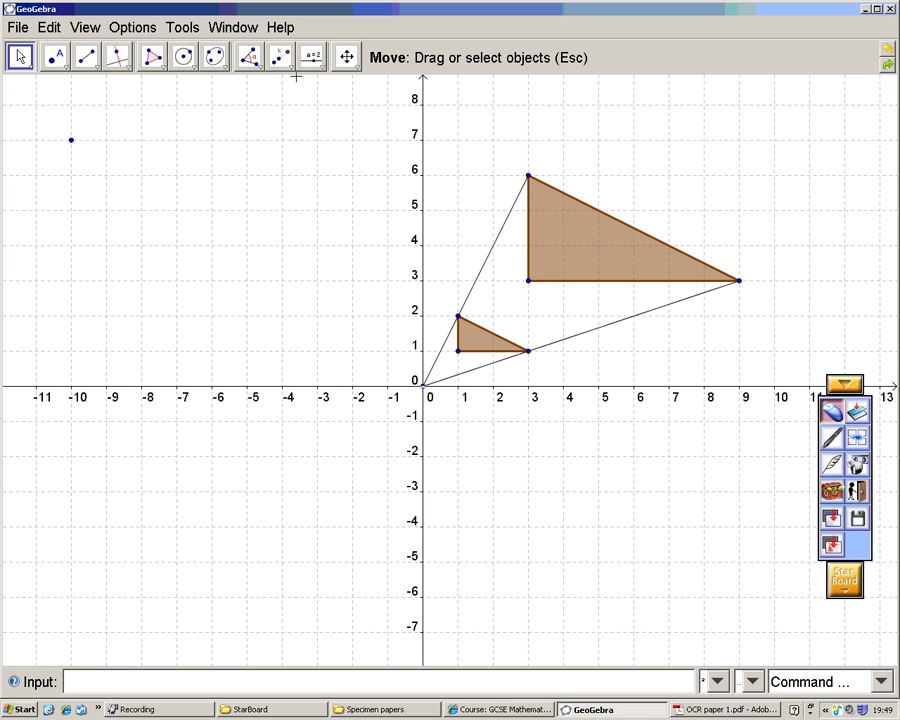
pyautogui.click(291, 68)
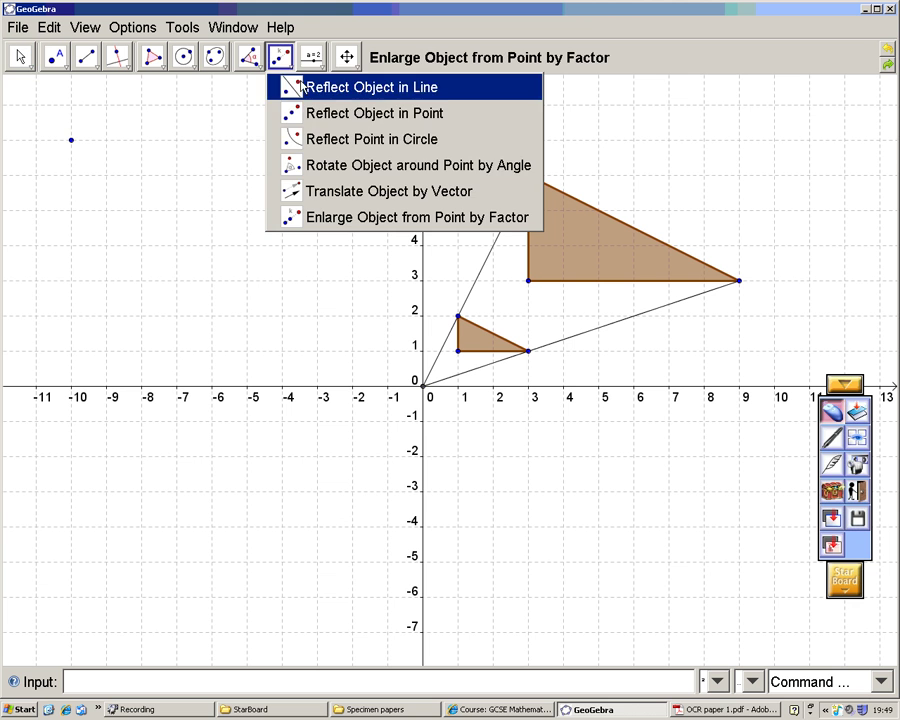
pyautogui.click(328, 167)
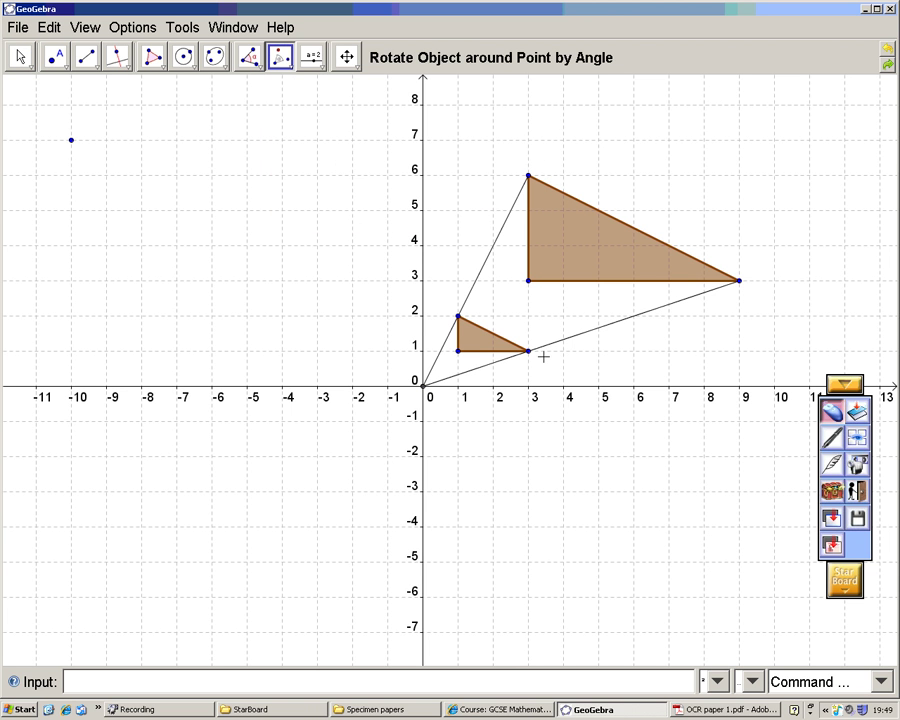
pyautogui.click(706, 711)
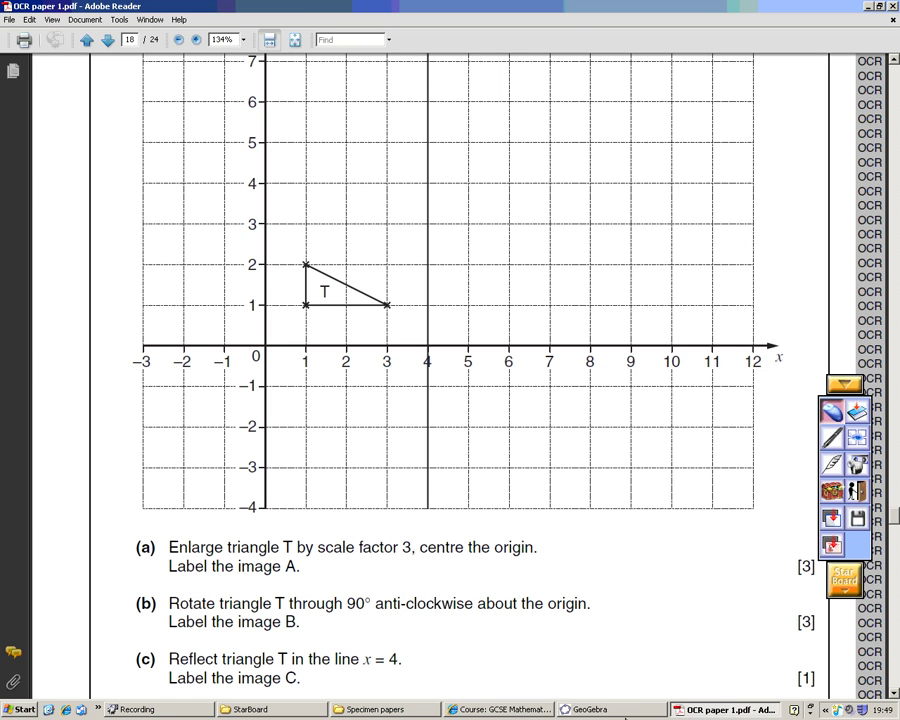
pyautogui.click(624, 710)
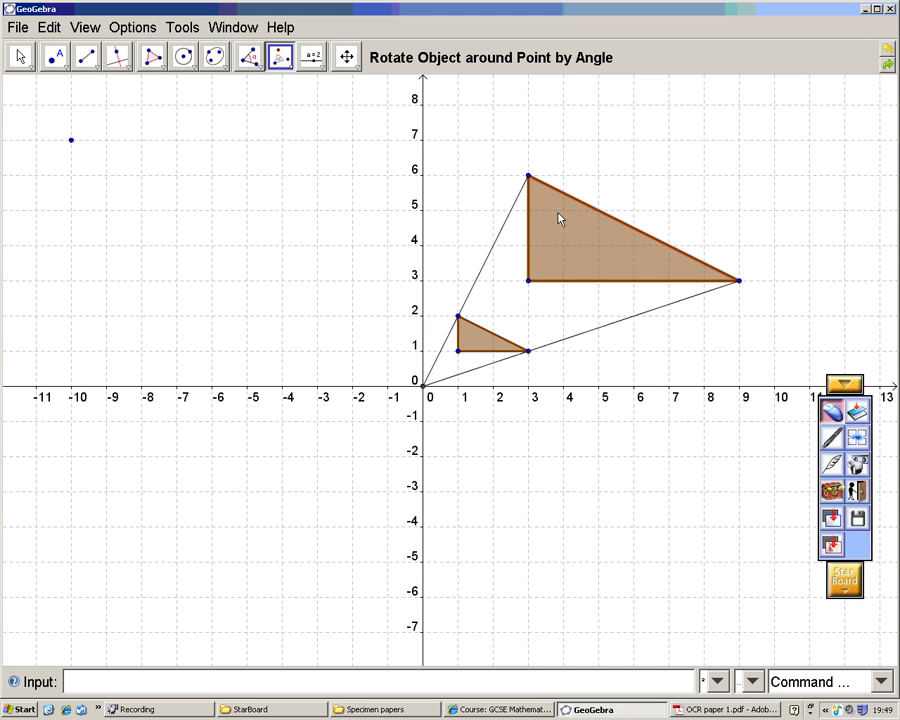
pyautogui.click(487, 342)
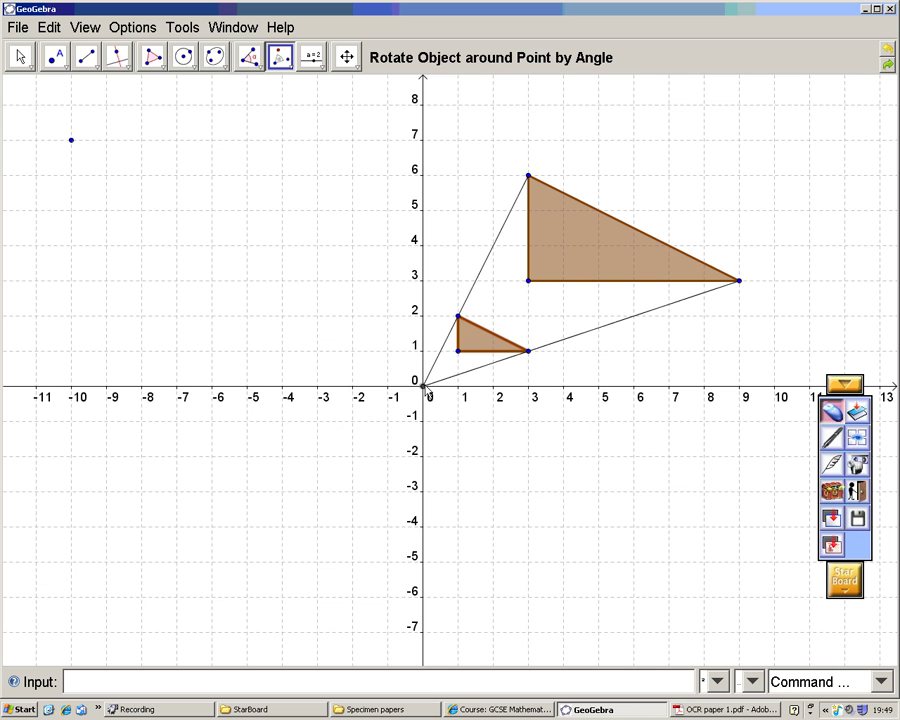
pyautogui.click(425, 387)
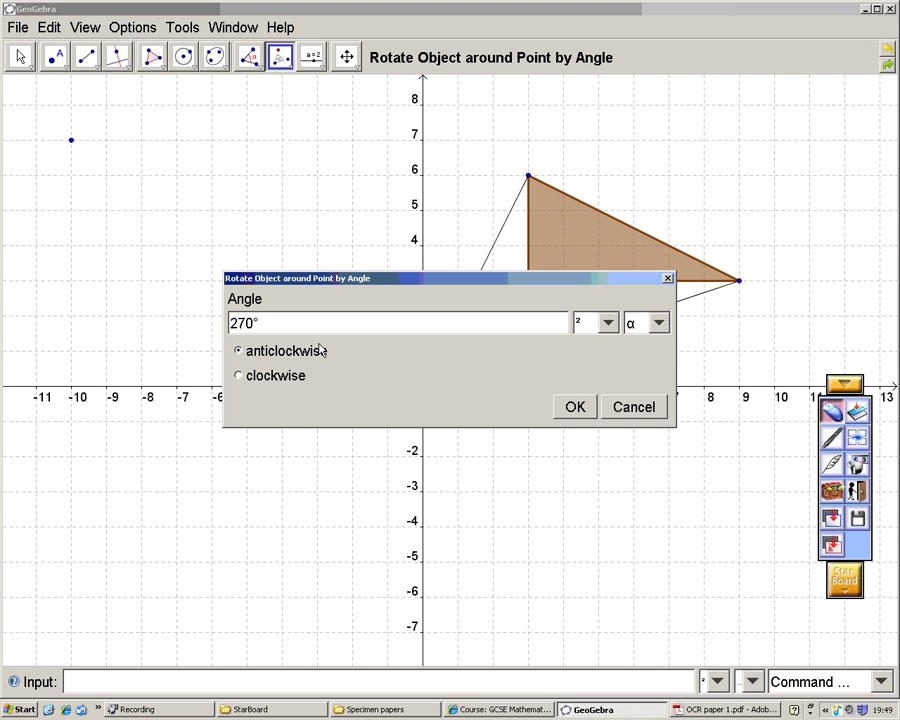
pyautogui.moveTo(255, 319); pyautogui.dragTo(223, 318)
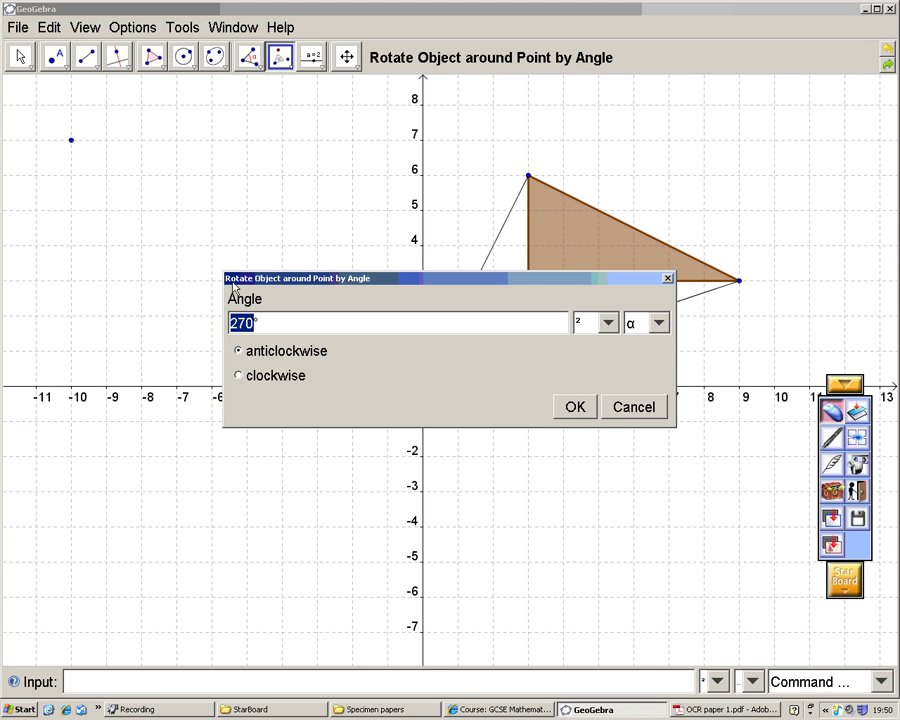
pyautogui.write('90')
pyautogui.click(578, 409)
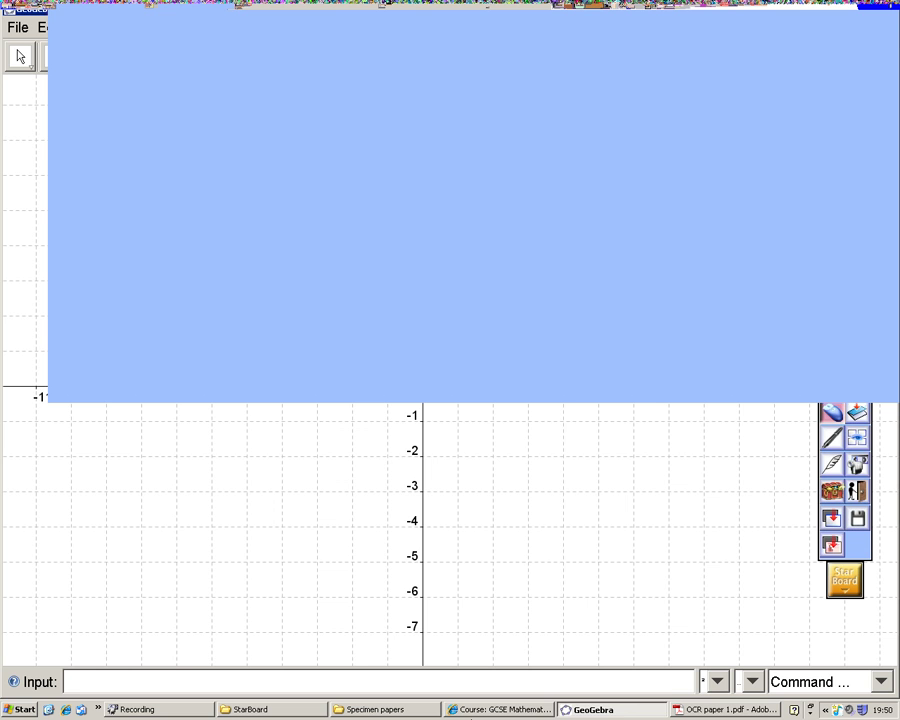
# Bring up OCR paper 1.pdf to reread the question on reflecting T in x = 4
pyautogui.click(697, 711)
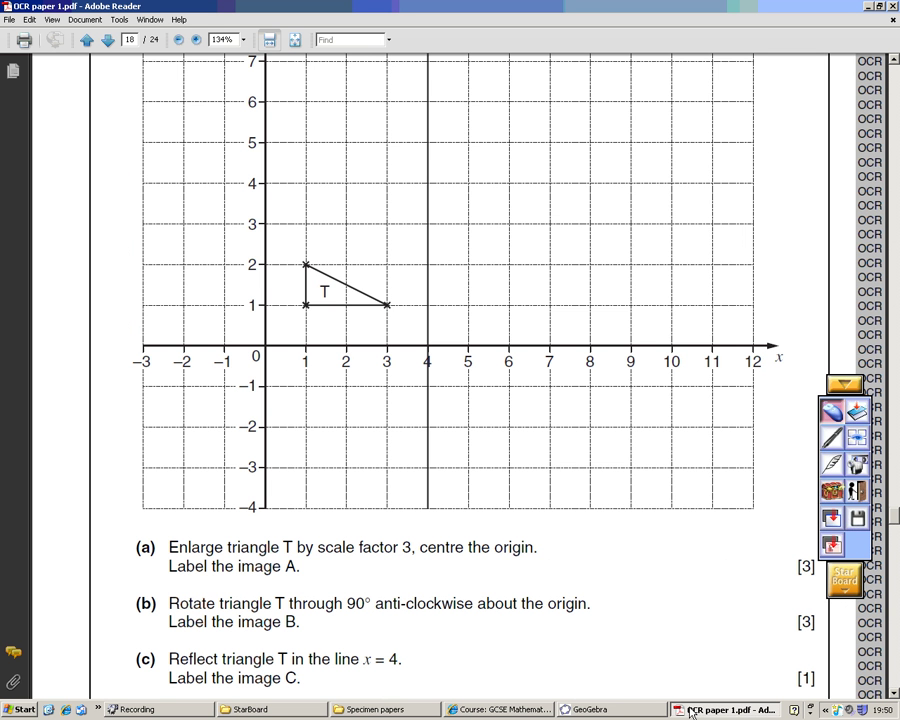
# Switch from Adobe Reader back to the GeoGebra window
pyautogui.click(597, 711)
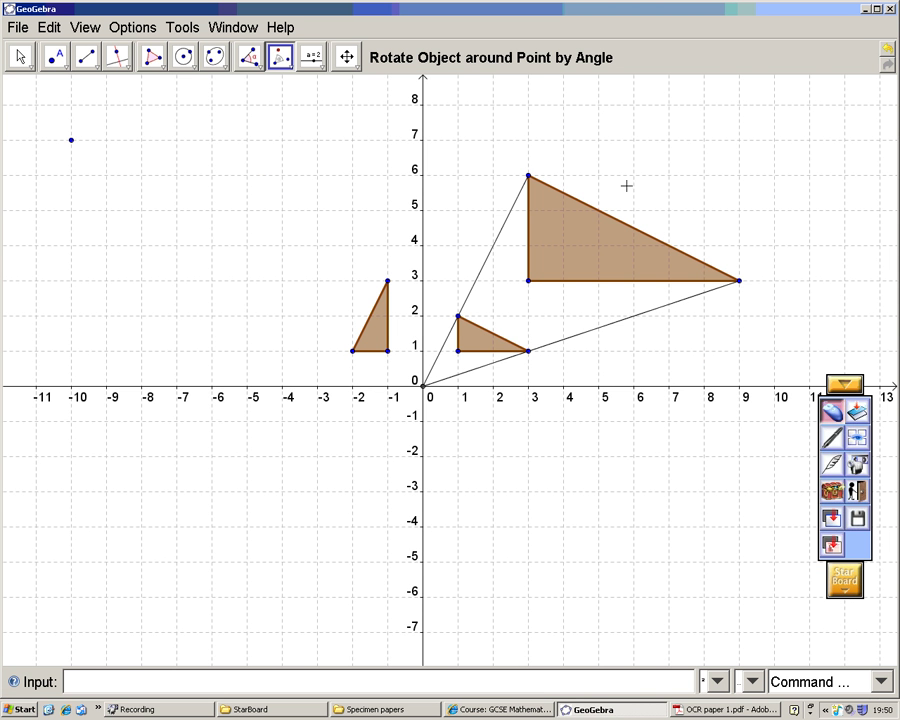
# Draw the mirror line x = 4 as a segment from (4, 8) down to (4, -7)
pyautogui.click(87, 57)
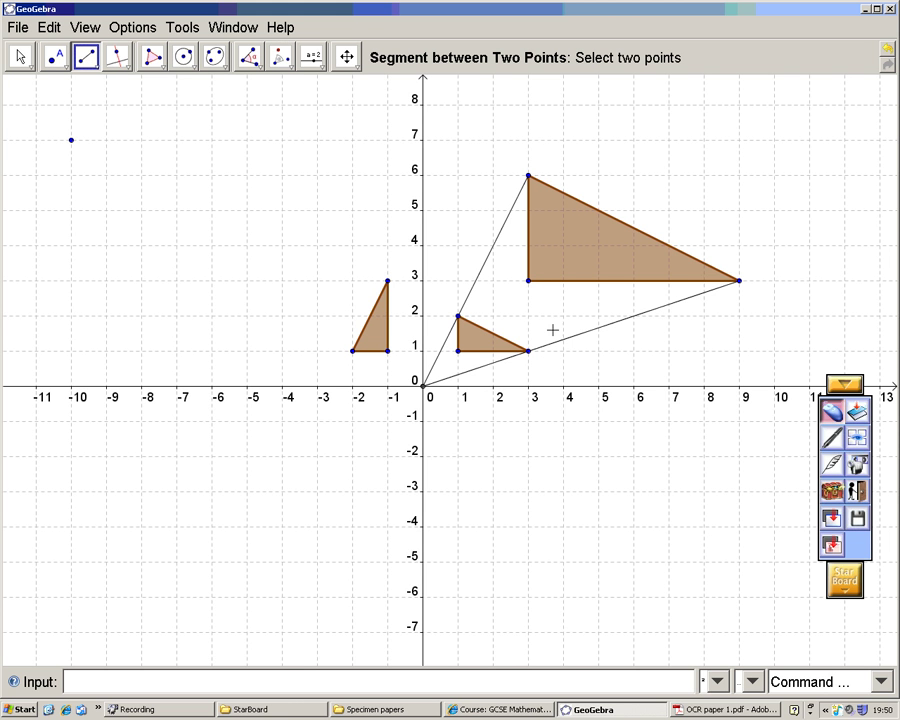
pyautogui.click(563, 386)
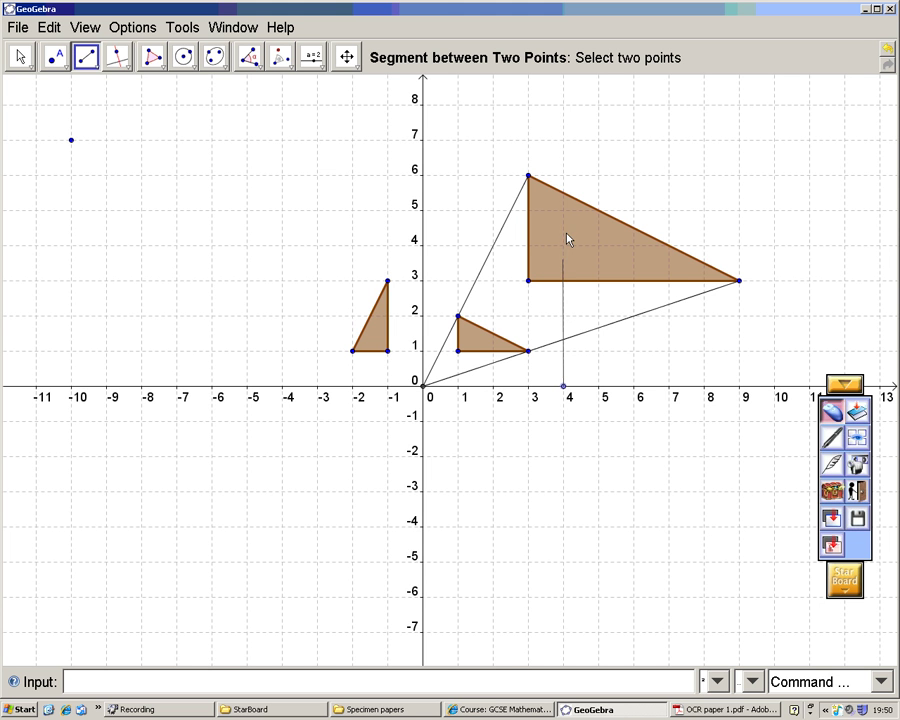
pyautogui.click(563, 104)
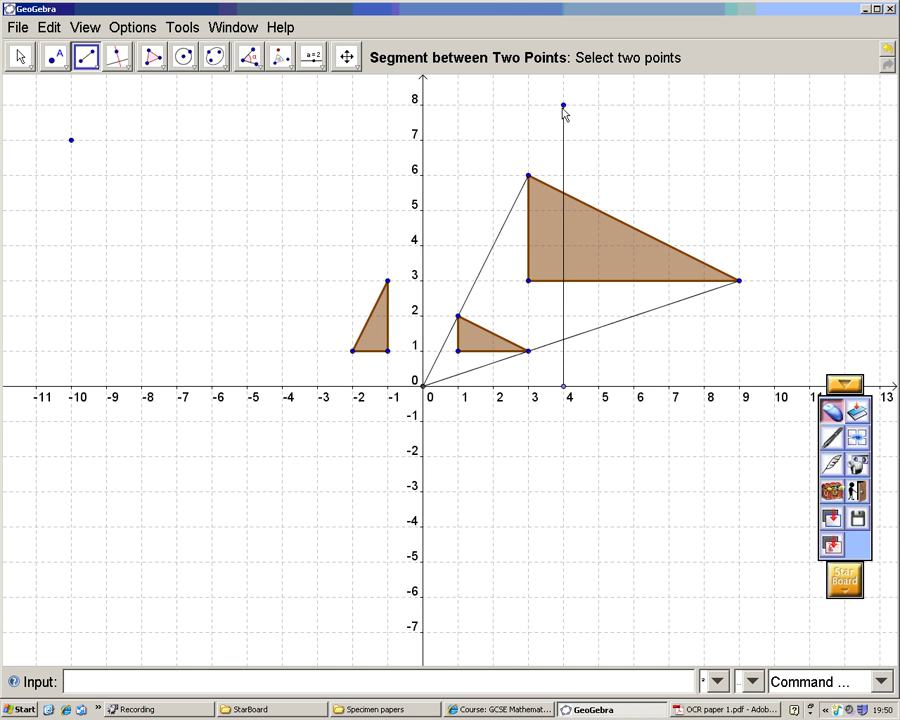
pyautogui.click(563, 386)
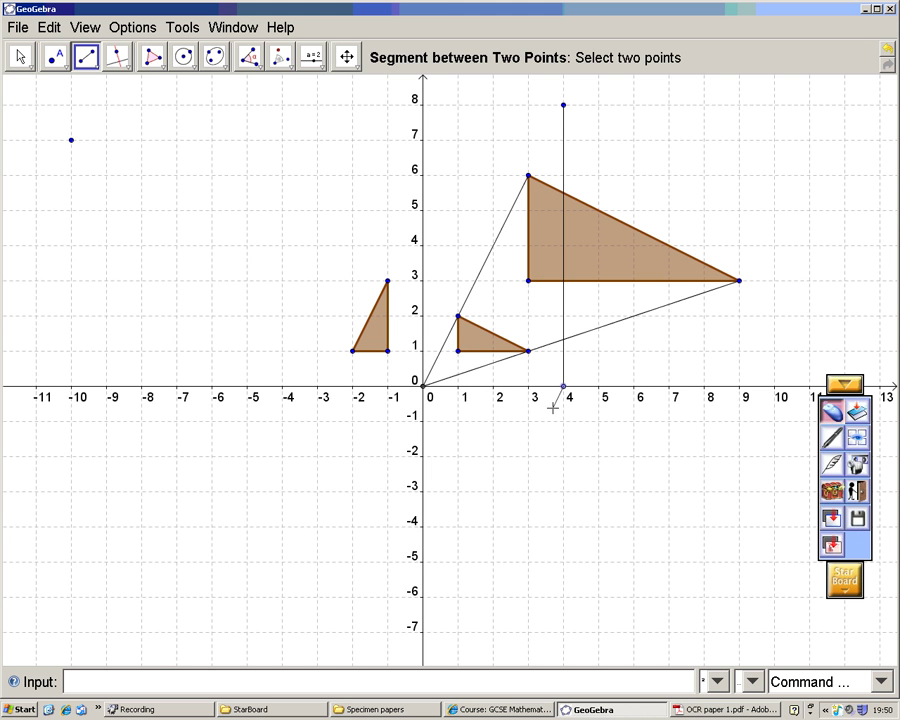
pyautogui.click(563, 631)
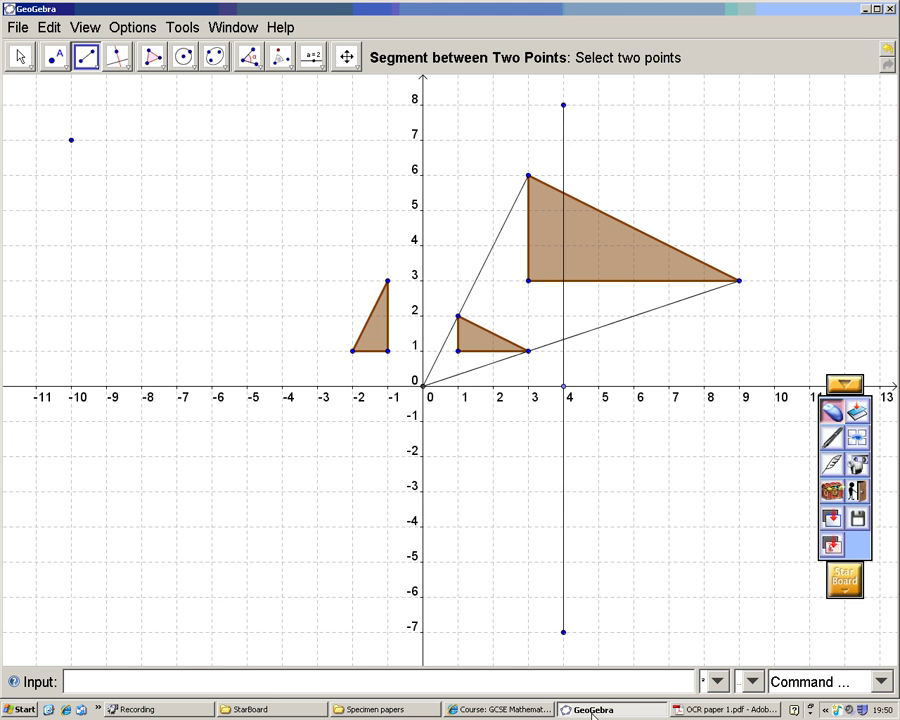
pyautogui.click(748, 712)
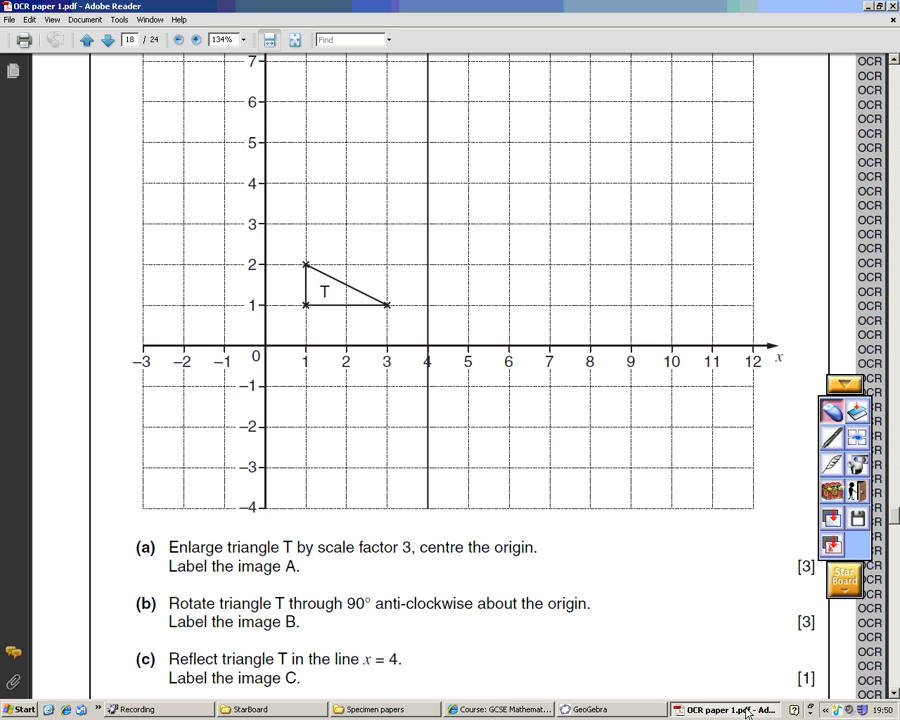
pyautogui.click(654, 712)
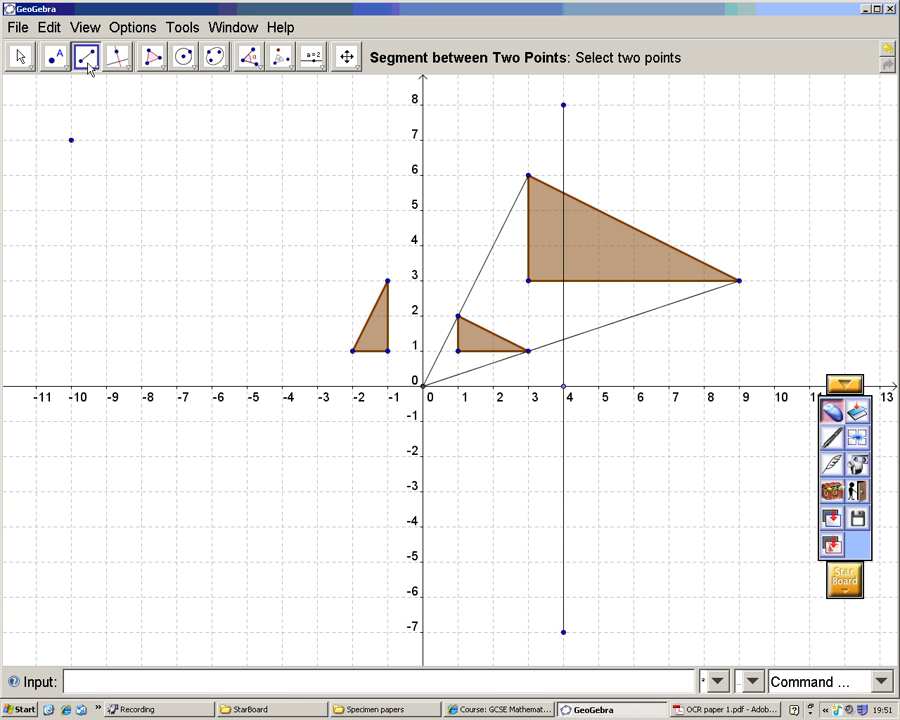
pyautogui.click(563, 105)
pyautogui.click(564, 635)
# Reflect triangle T in the x = 4 segment, giving an image at (5,1), (7,1) and (7,2)
pyautogui.click(289, 64)
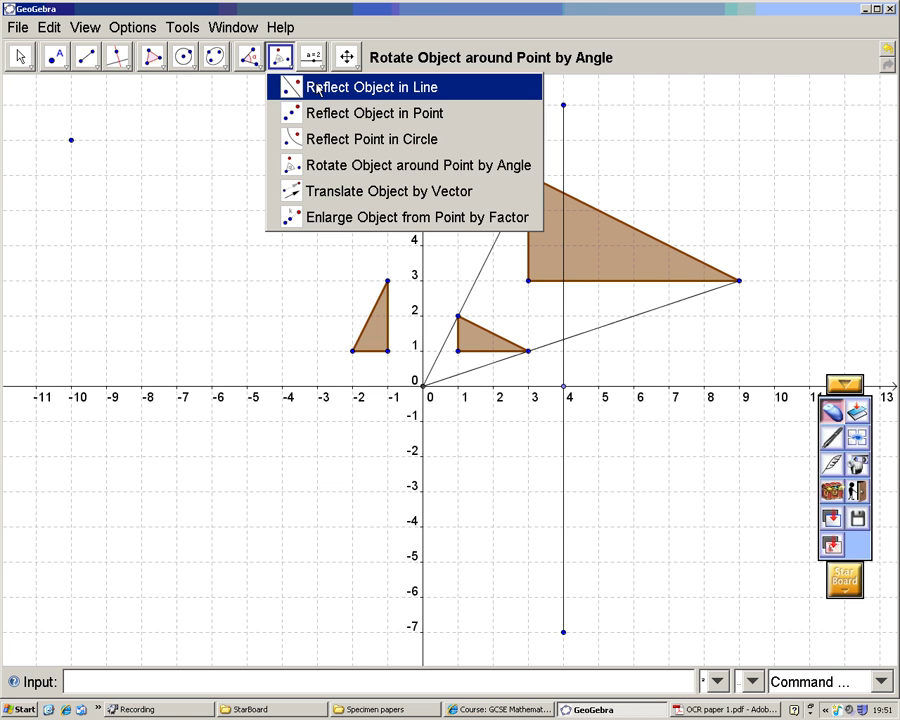
pyautogui.click(318, 89)
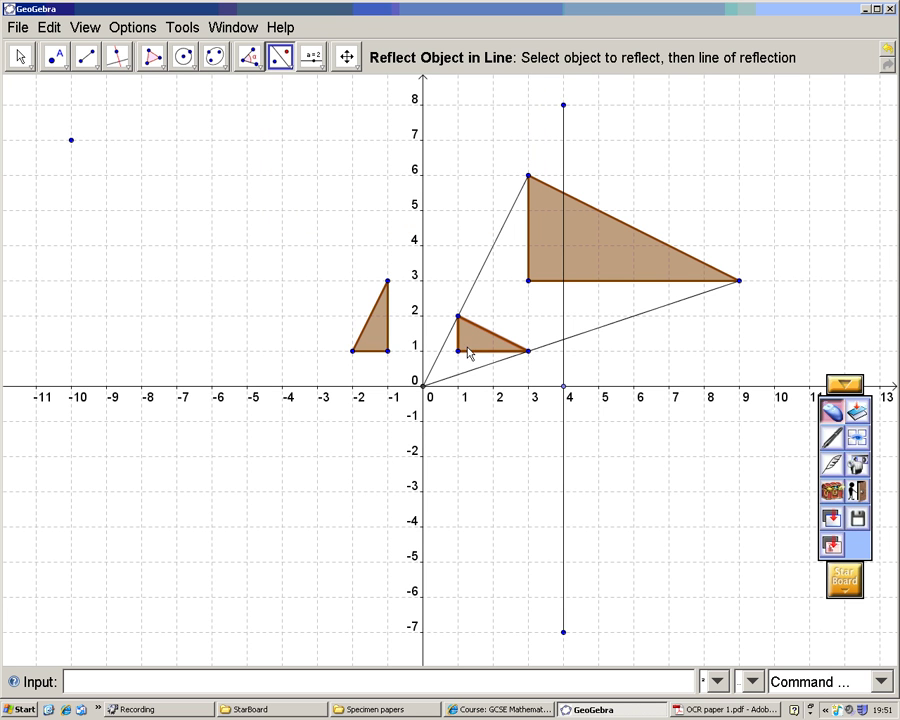
pyautogui.click(563, 367)
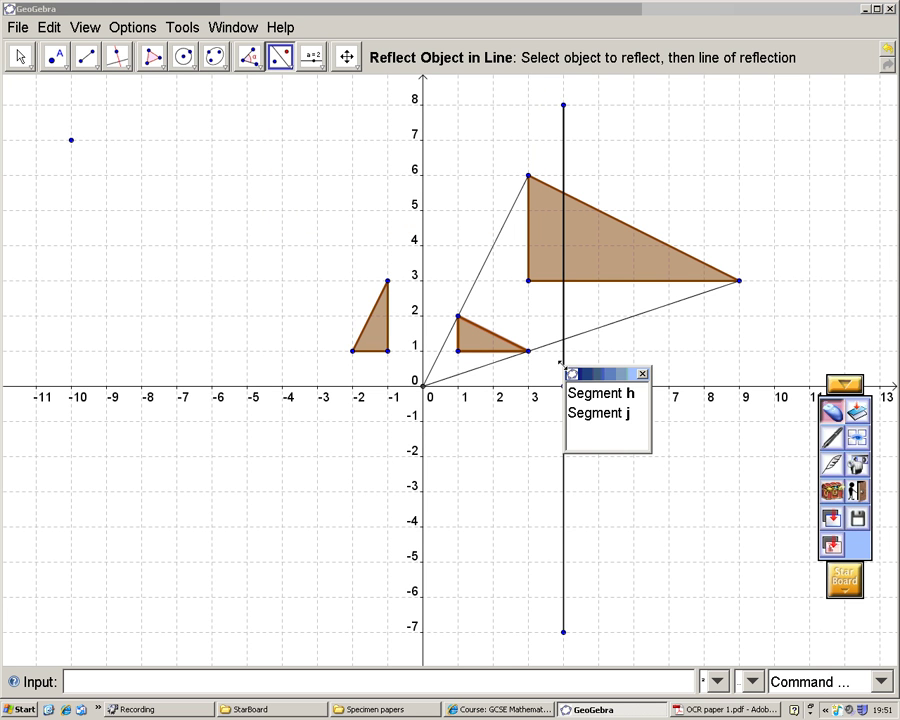
pyautogui.click(600, 393)
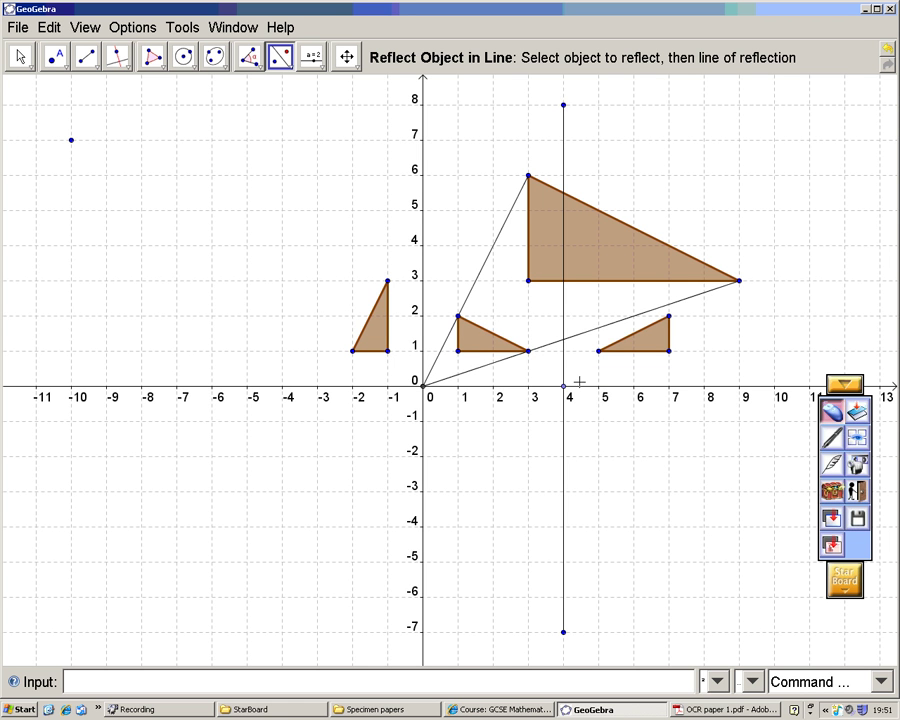
pyautogui.click(565, 332)
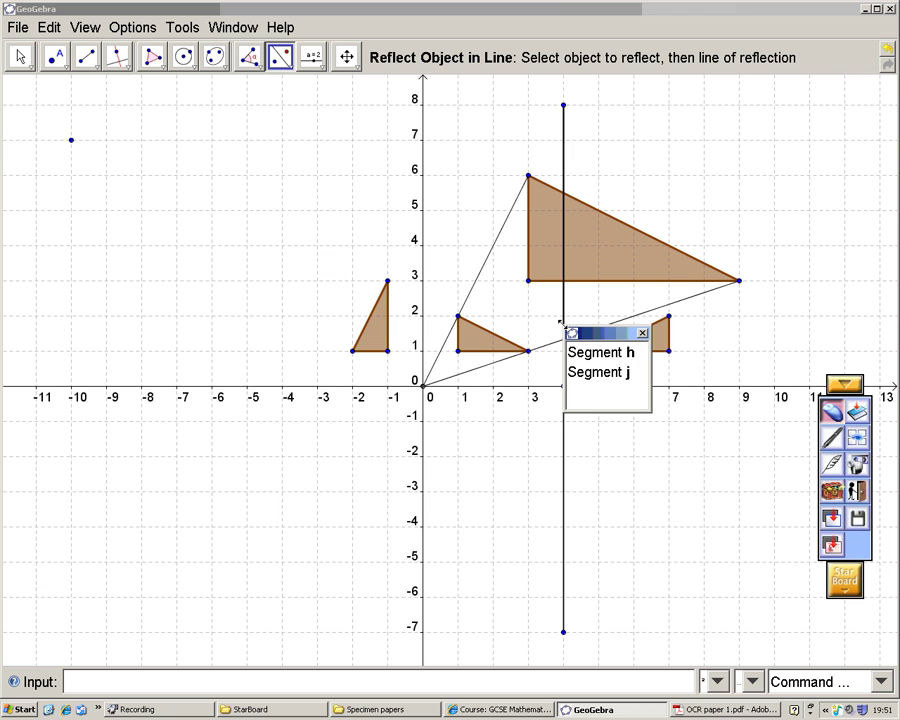
# Colour the x = 4 segment blue (0, 0, 204) in Object Properties
pyautogui.rightClick(598, 372)
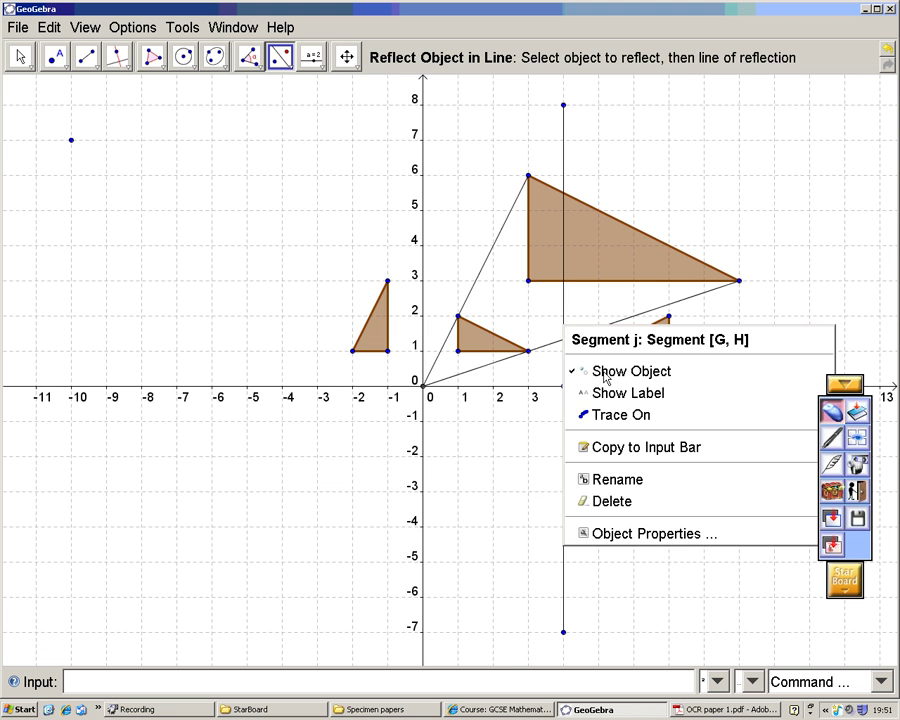
pyautogui.click(641, 534)
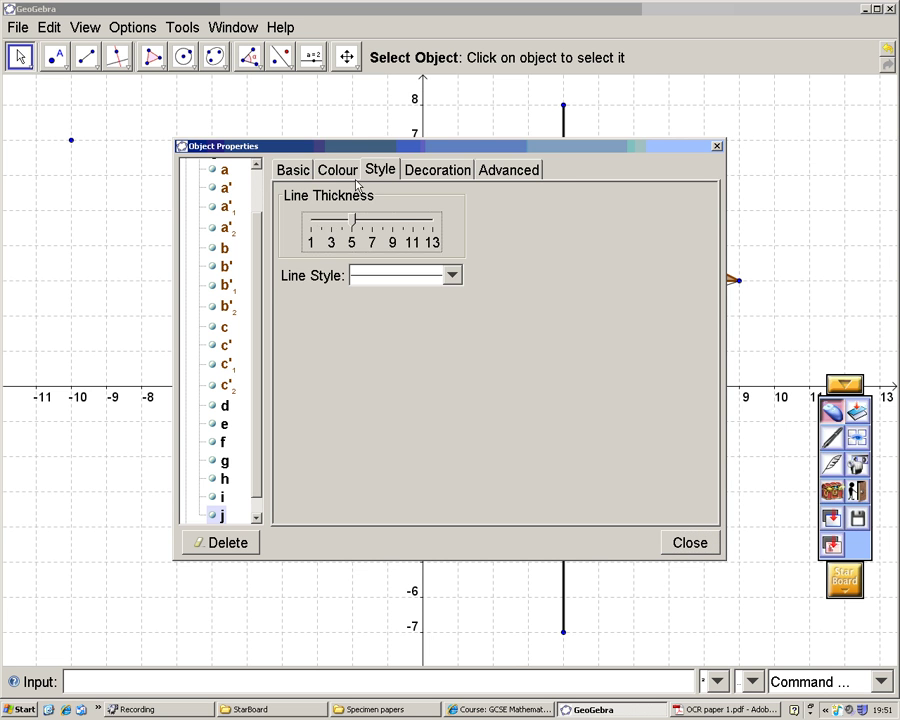
pyautogui.click(340, 170)
pyautogui.click(329, 230)
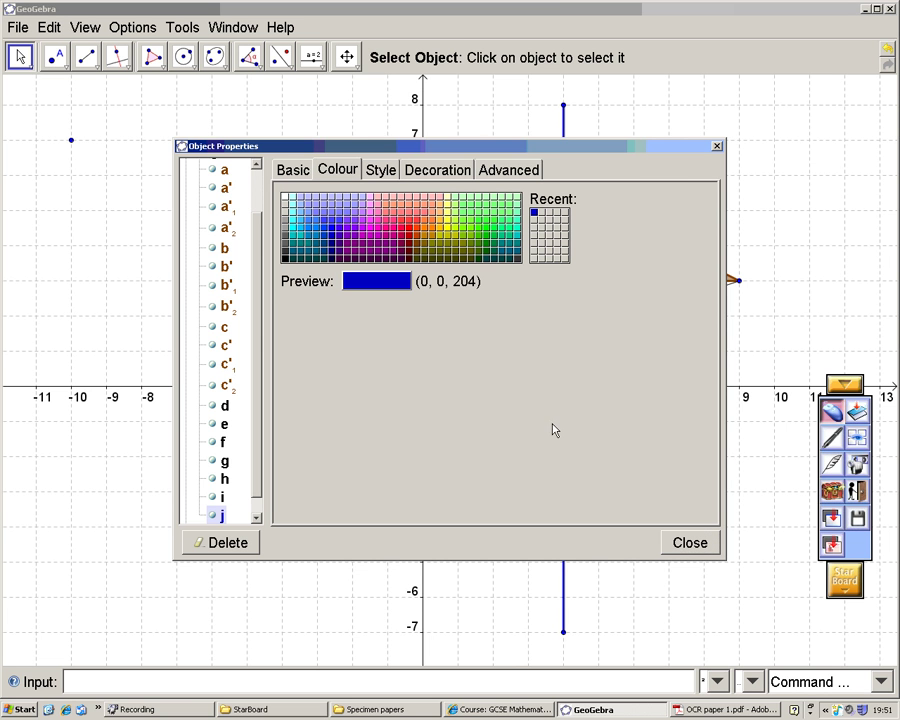
pyautogui.click(689, 543)
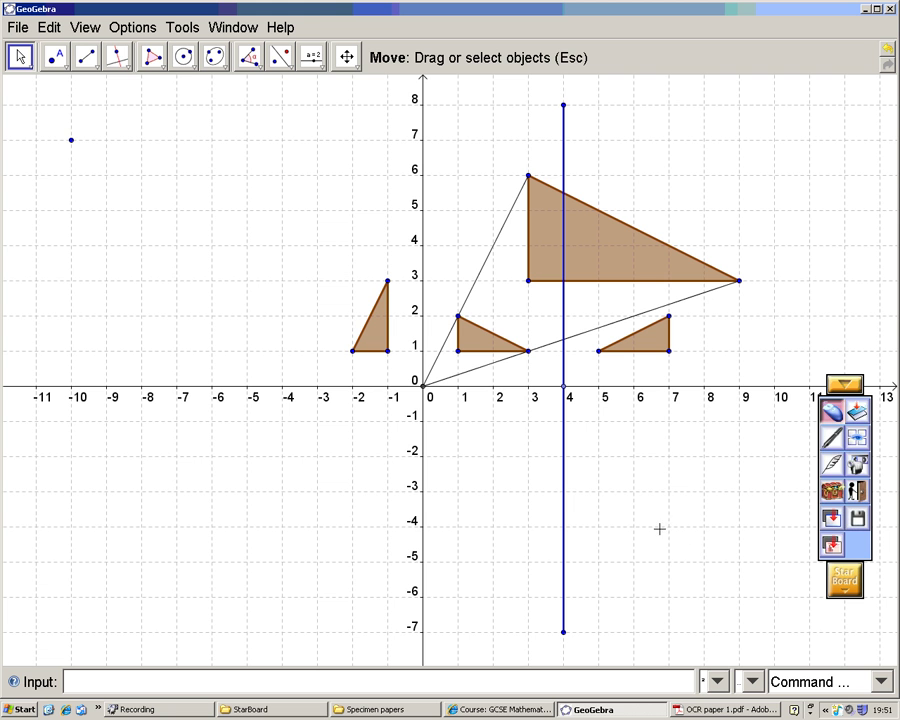
# Colour the reflected triangle green through its Object Properties
pyautogui.rightClick(645, 344)
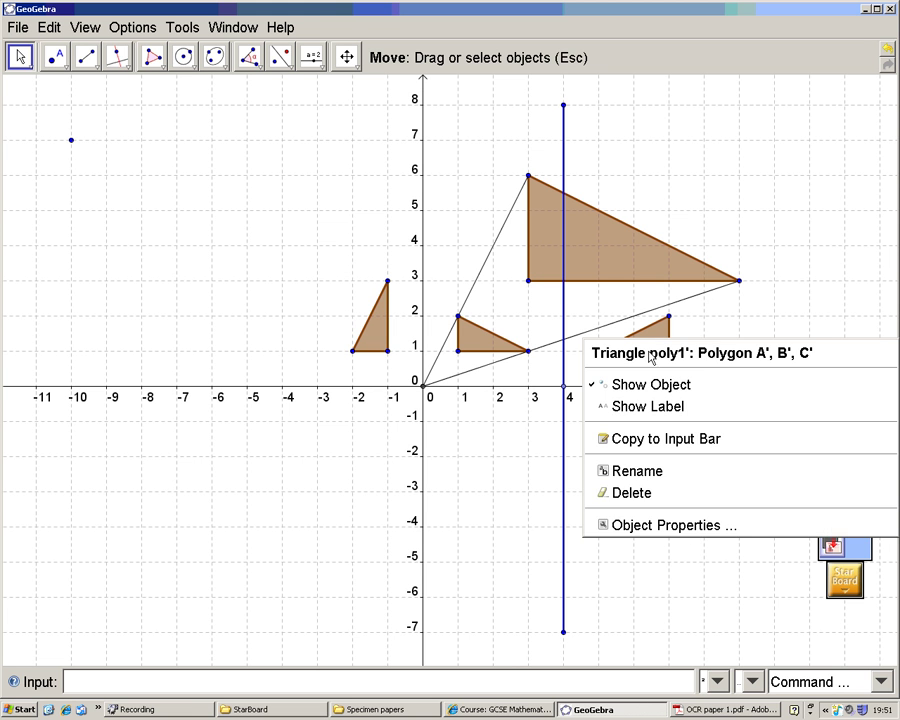
pyautogui.click(686, 526)
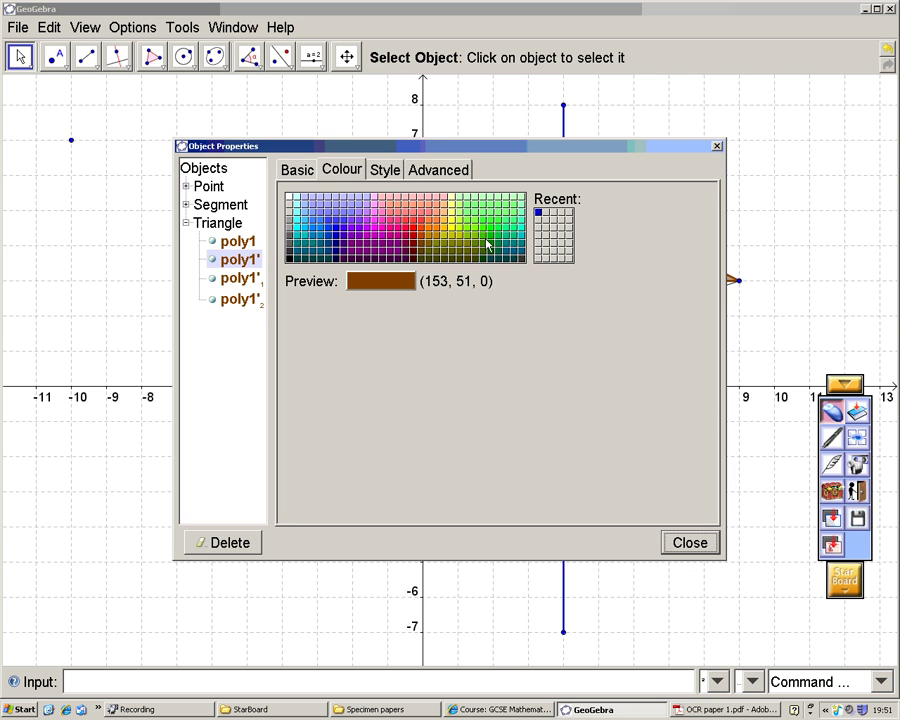
pyautogui.click(484, 246)
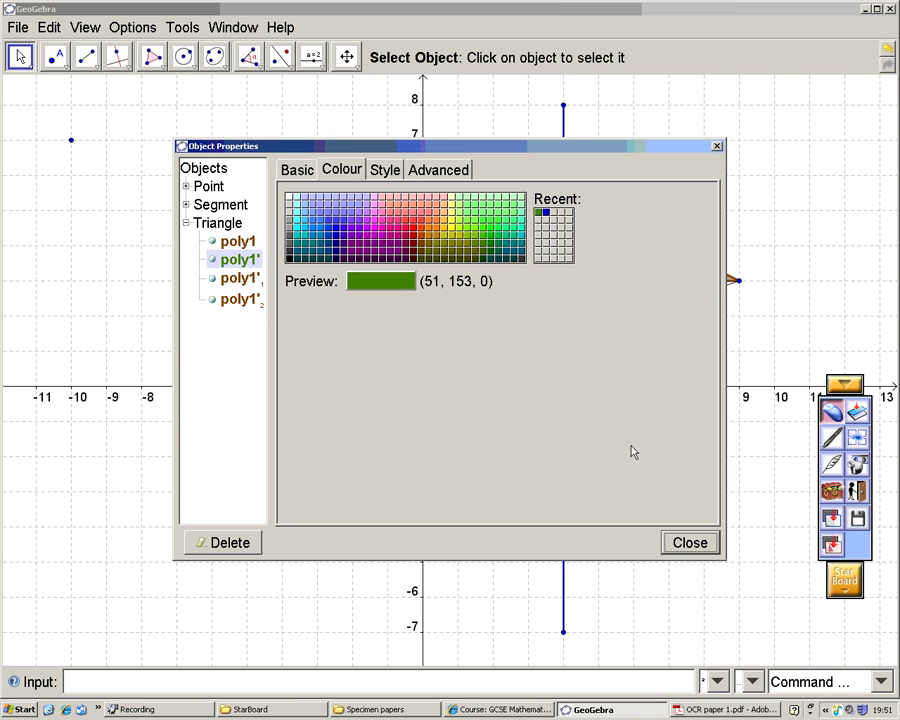
pyautogui.click(700, 542)
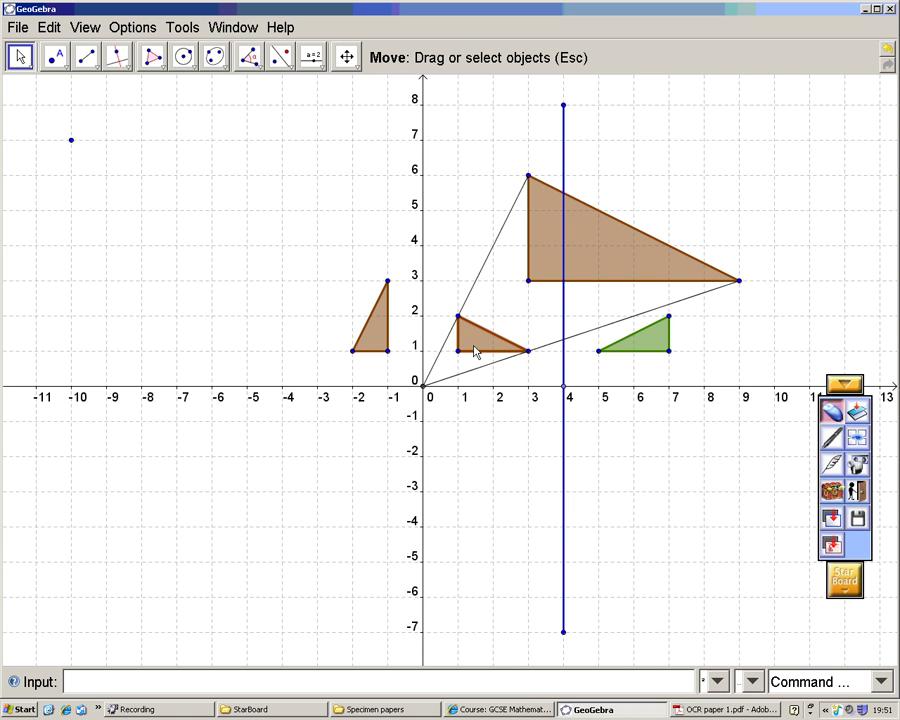
# Colour the enlarged triangle blue-violet (51, 0, 255)
pyautogui.rightClick(610, 258)
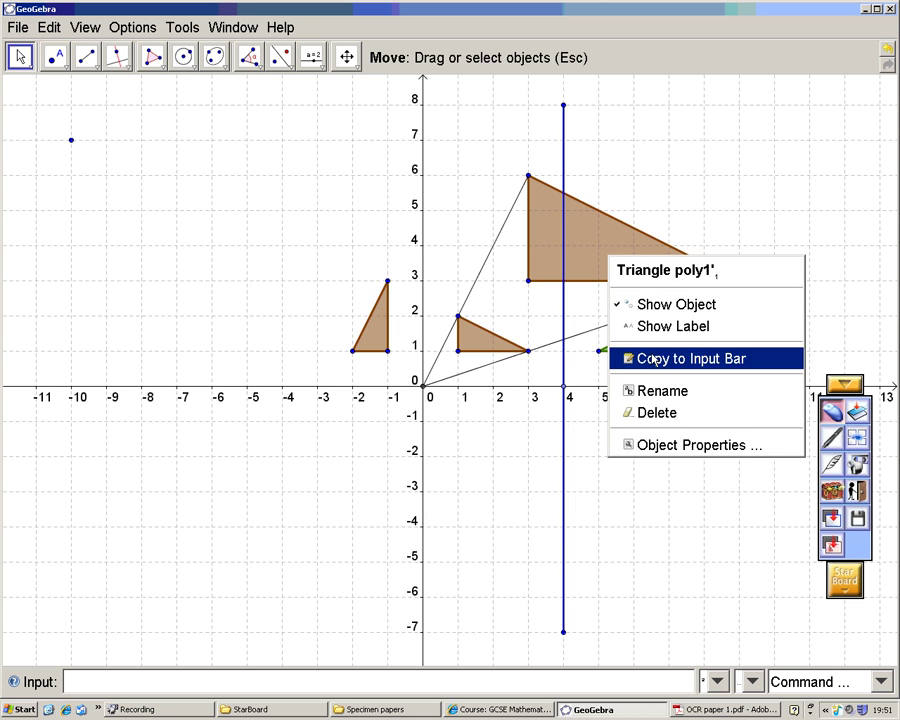
pyautogui.click(678, 446)
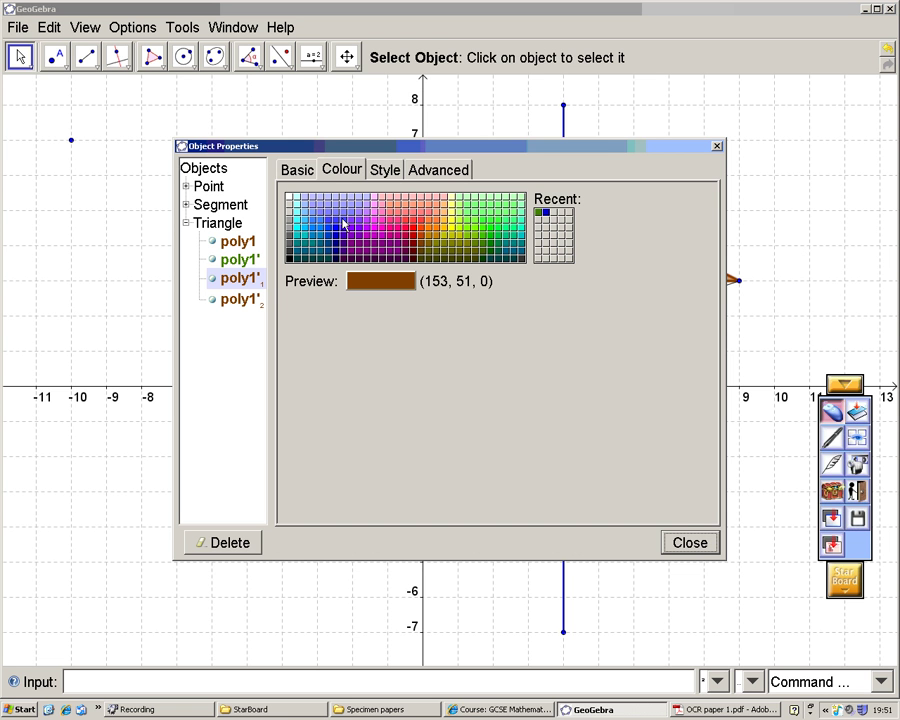
pyautogui.click(346, 232)
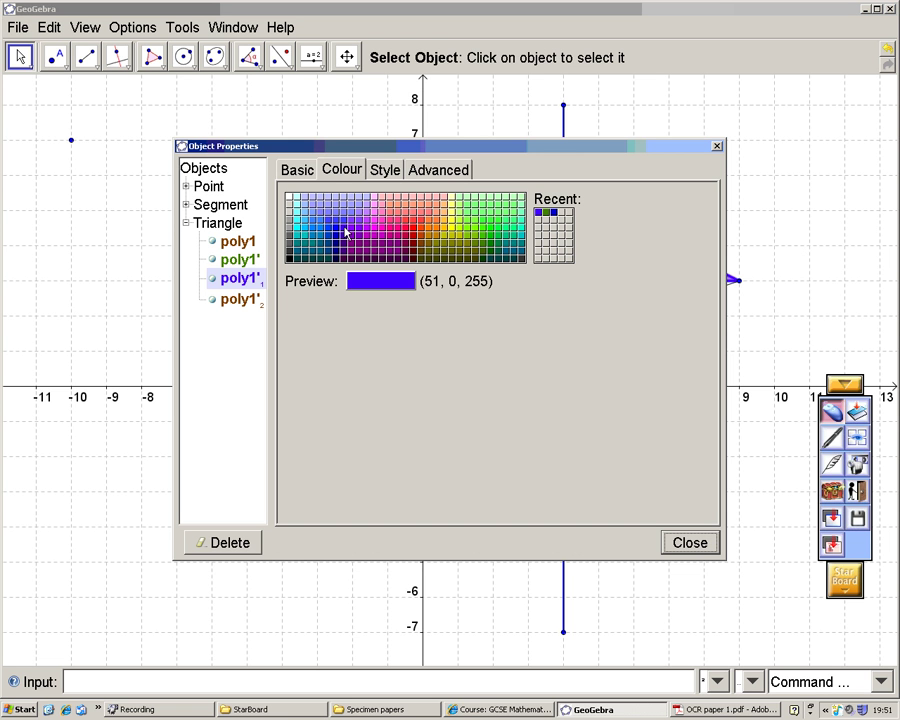
pyautogui.click(689, 541)
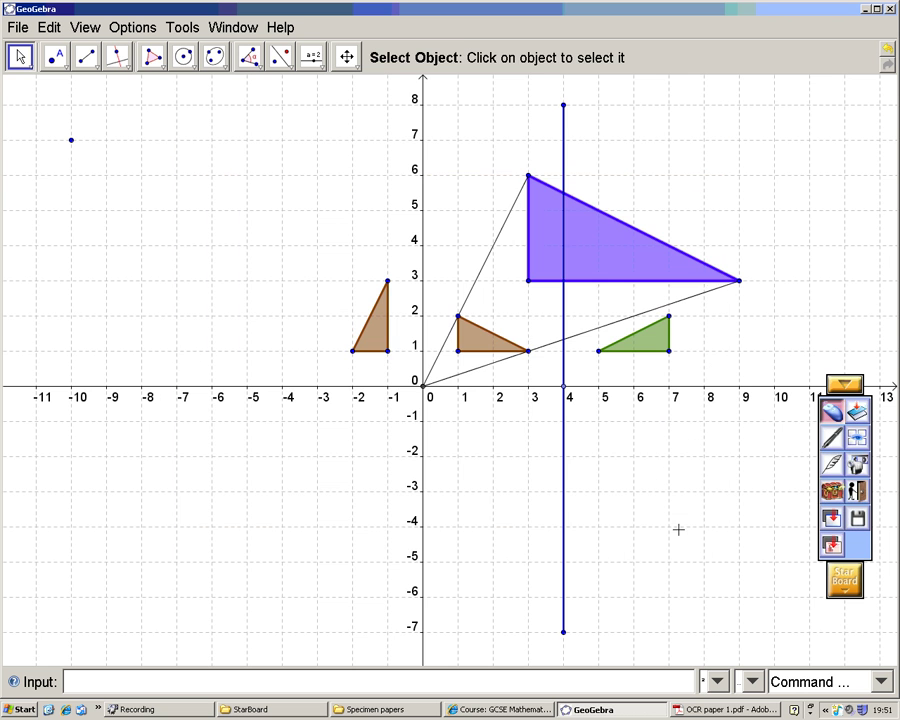
# Colour the rotated triangle yellow (255, 255, 0)
pyautogui.rightClick(372, 343)
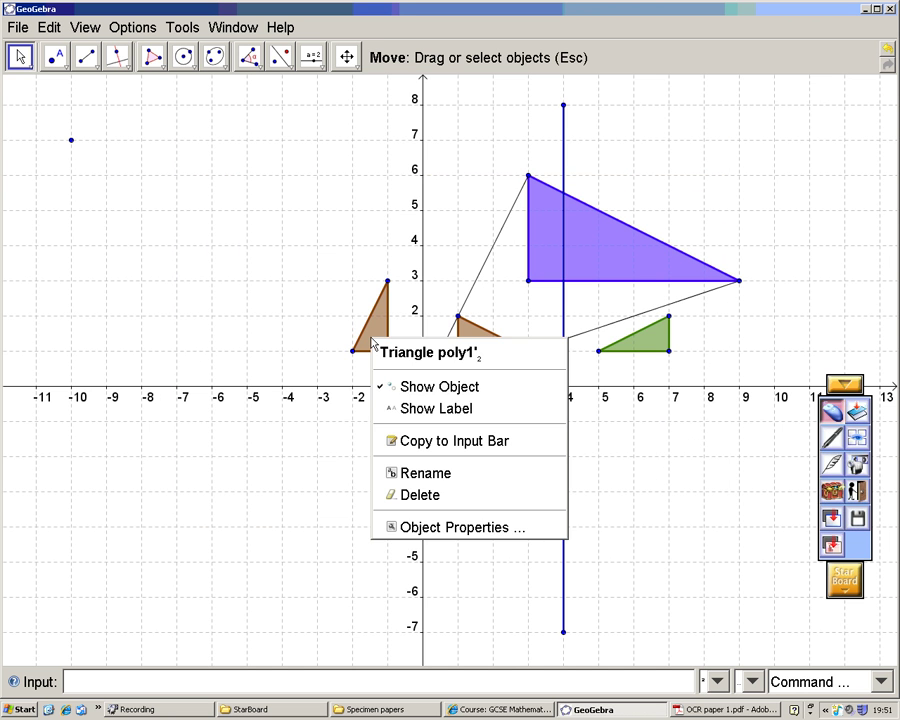
pyautogui.click(446, 527)
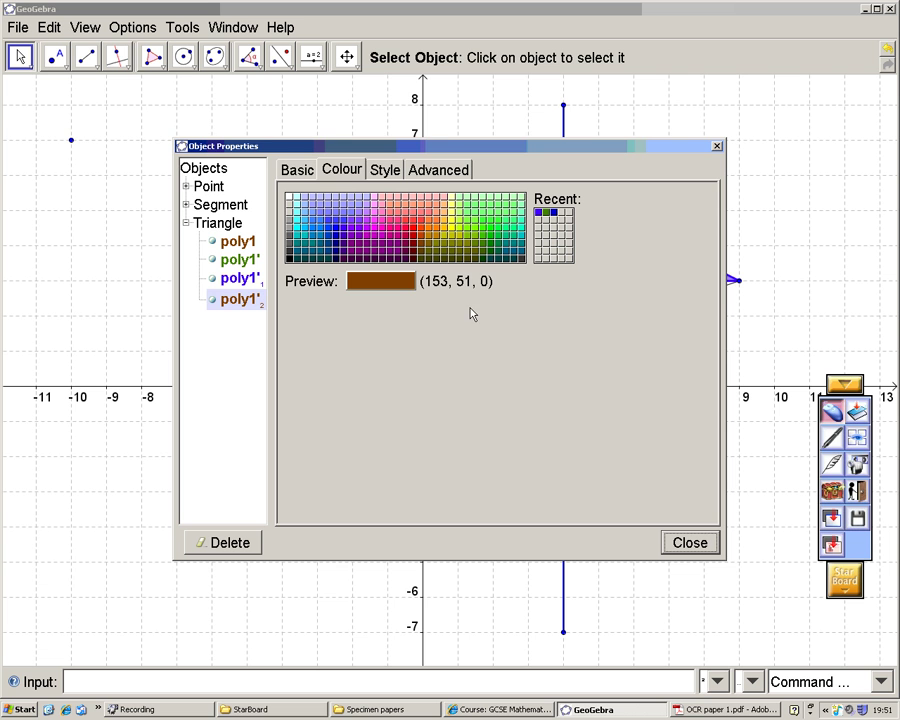
pyautogui.click(454, 230)
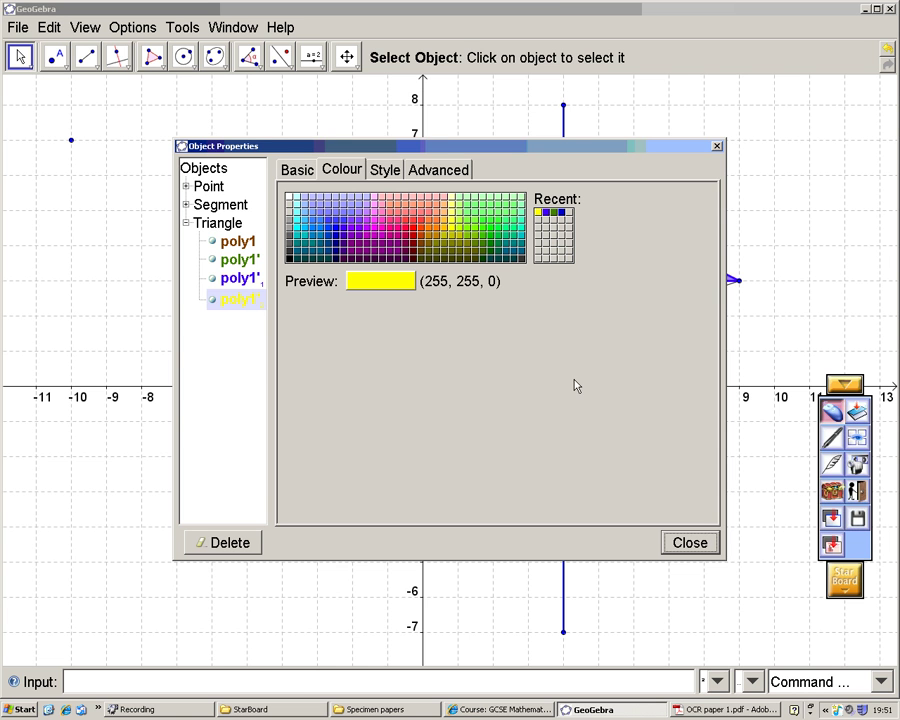
pyautogui.click(688, 544)
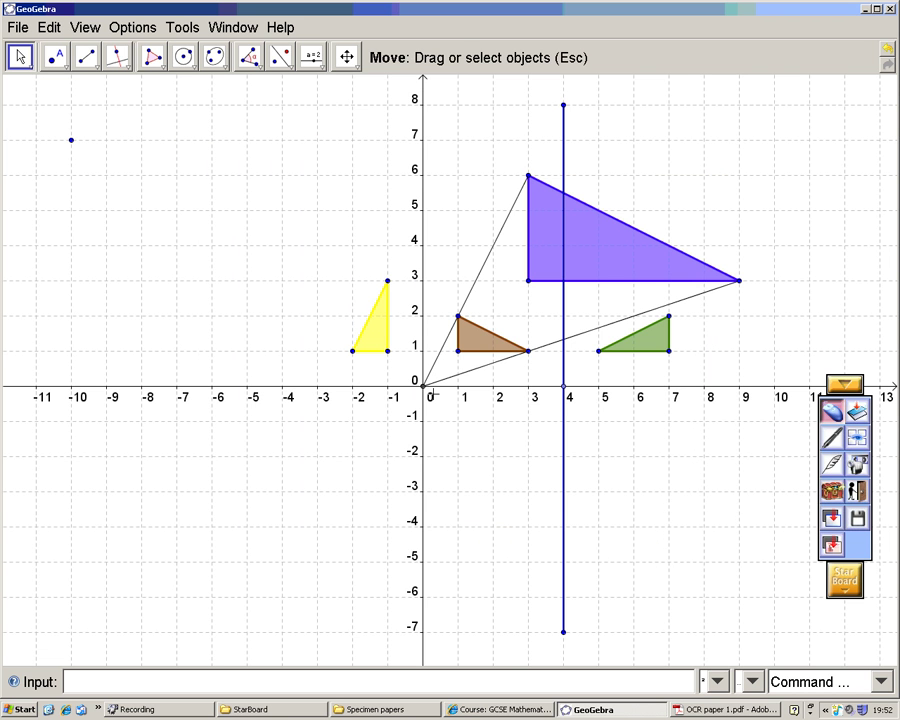